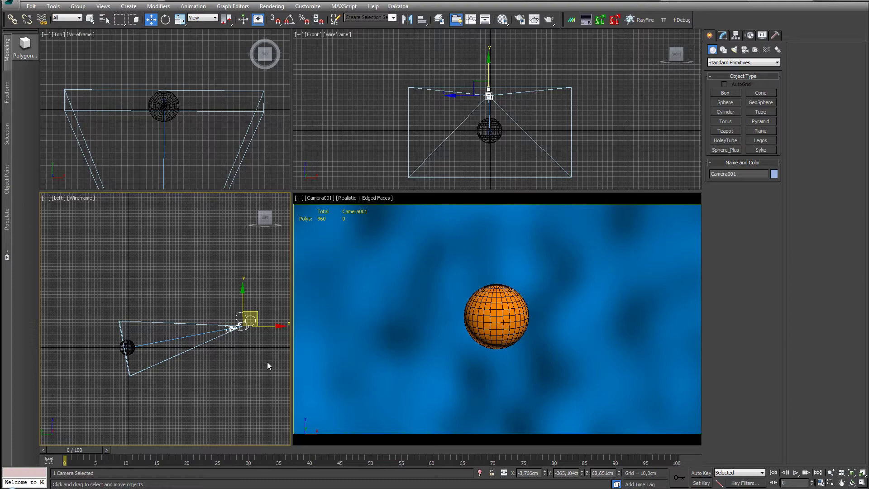
Step: Lift Camera001 in the Left viewport, then shift Camera001.Target in the Top viewport onto the sphere
{"action": "mouse_move", "coordinate": [258, 310]}
{"action": "left_mouse_down"}
{"action": "mouse_move", "coordinate": [265, 287]}
{"action": "mouse_move", "coordinate": [269, 302]}
{"action": "left_mouse_up"}
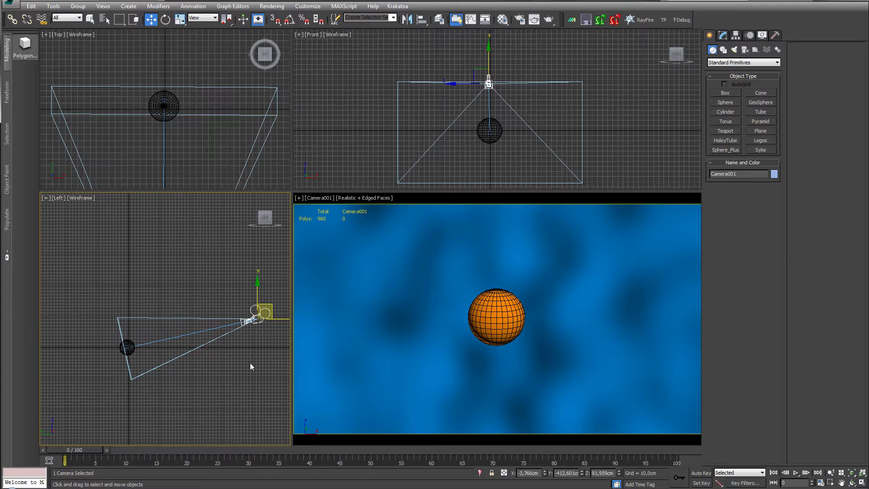
{"action": "left_click_drag", "start_coordinate": [271, 306], "coordinate": [268, 296]}
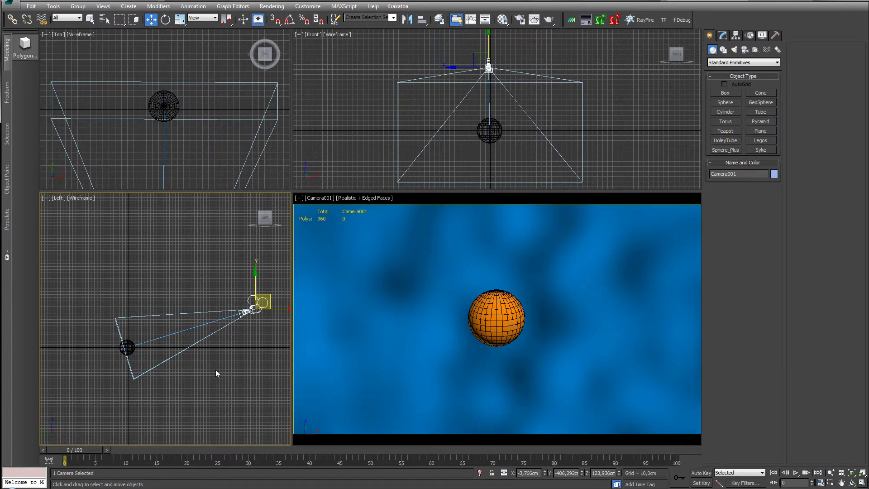
{"action": "left_click", "coordinate": [174, 109]}
{"action": "scroll", "coordinate": [173, 112], "scroll_direction": "up", "scroll_amount": 8}
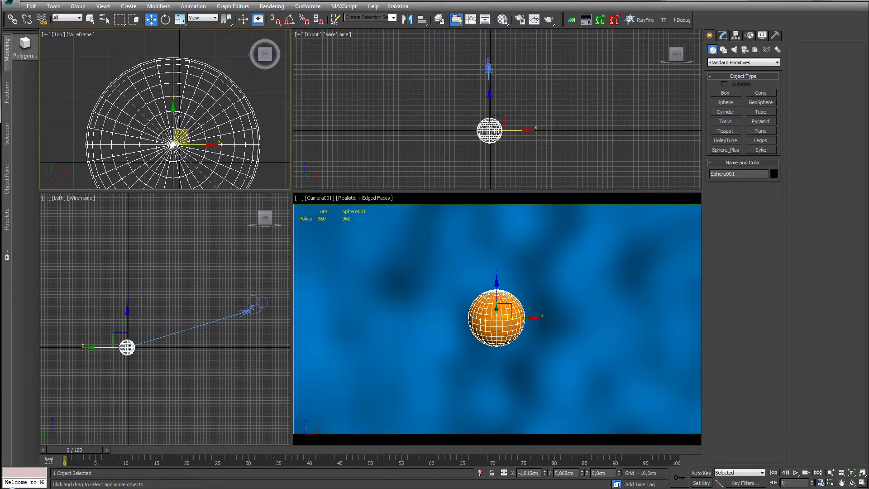
{"action": "left_click", "coordinate": [175, 113]}
{"action": "left_click_drag", "start_coordinate": [179, 106], "coordinate": [186, 128]}
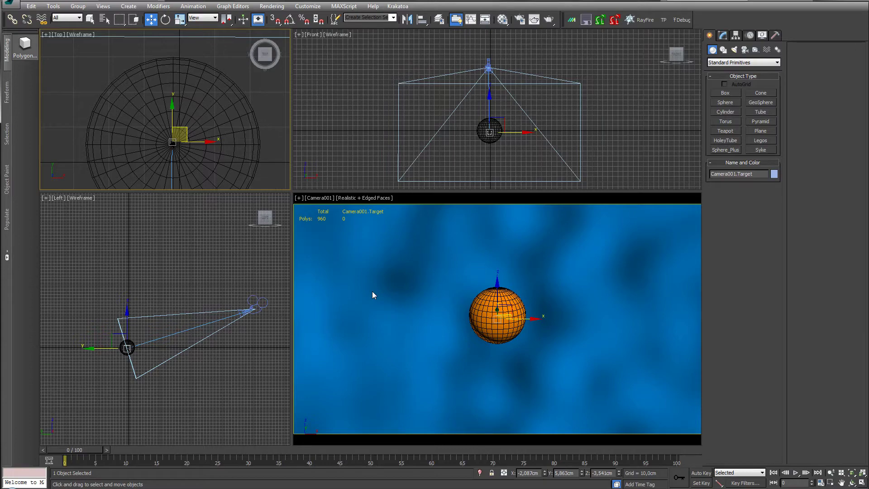
Step: Move Camera001.Target onto Sphere001 in the side view
{"action": "left_click", "coordinate": [200, 361]}
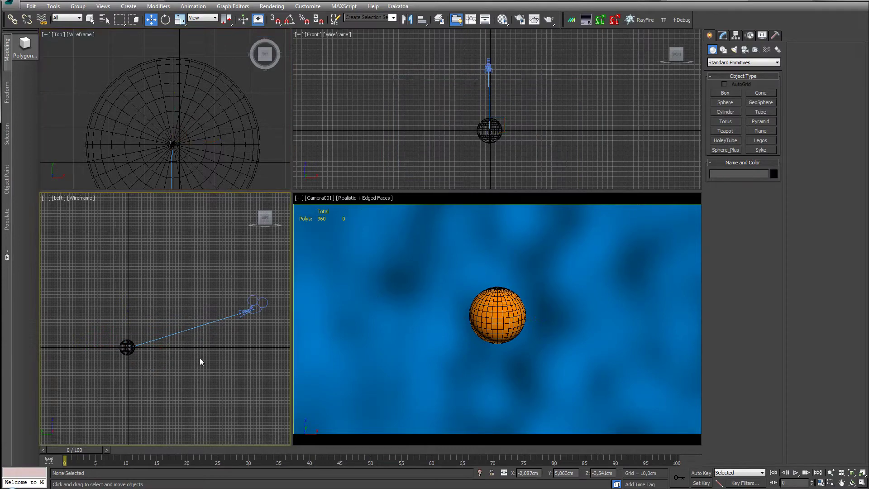
{"action": "left_click", "coordinate": [516, 301]}
{"action": "mouse_move", "coordinate": [516, 300]}
{"action": "left_mouse_down"}
{"action": "mouse_move", "coordinate": [556, 298]}
{"action": "mouse_move", "coordinate": [539, 306]}
{"action": "mouse_move", "coordinate": [513, 295]}
{"action": "left_mouse_up"}
{"action": "left_click", "coordinate": [256, 303]}
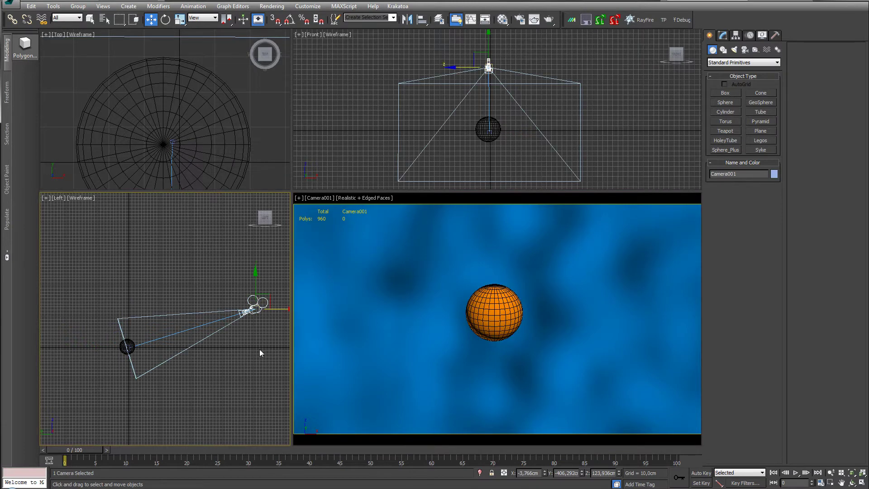
{"action": "left_click", "coordinate": [113, 383]}
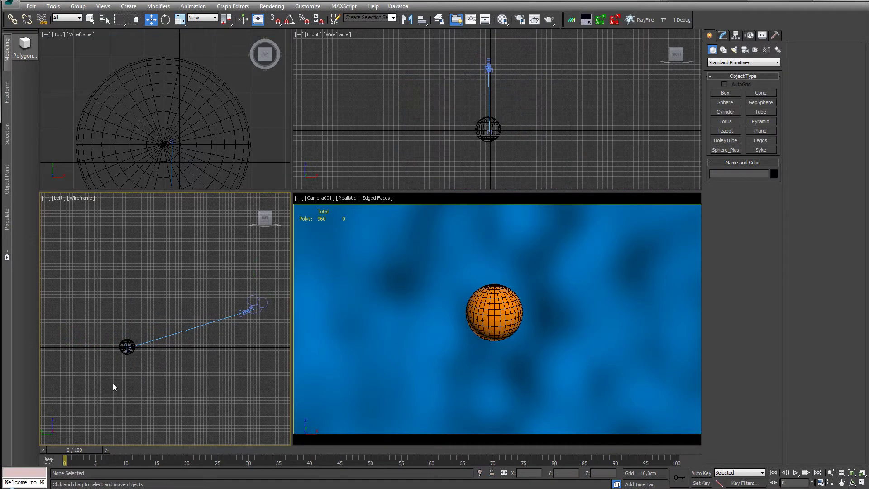
{"action": "scroll", "coordinate": [151, 362], "scroll_direction": "up", "scroll_amount": 6}
{"action": "middle_click_drag", "start_coordinate": [166, 390], "coordinate": [166, 349]}
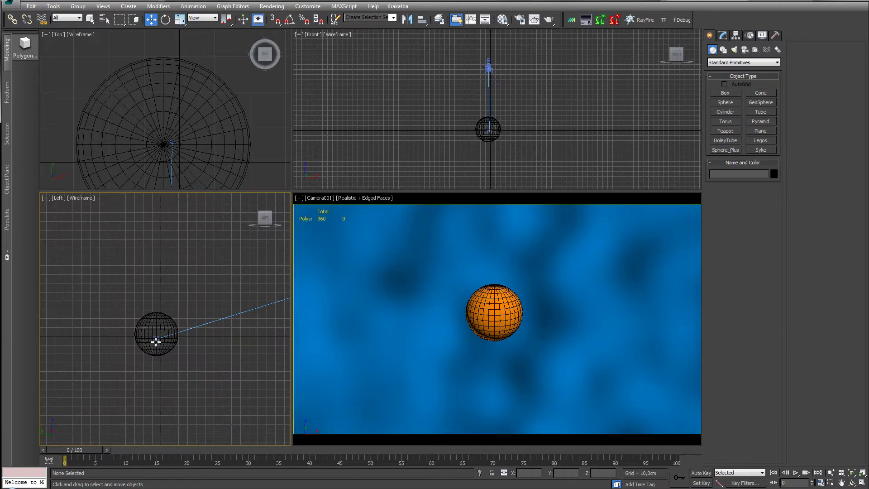
{"action": "left_click", "coordinate": [157, 340]}
{"action": "left_click", "coordinate": [156, 340]}
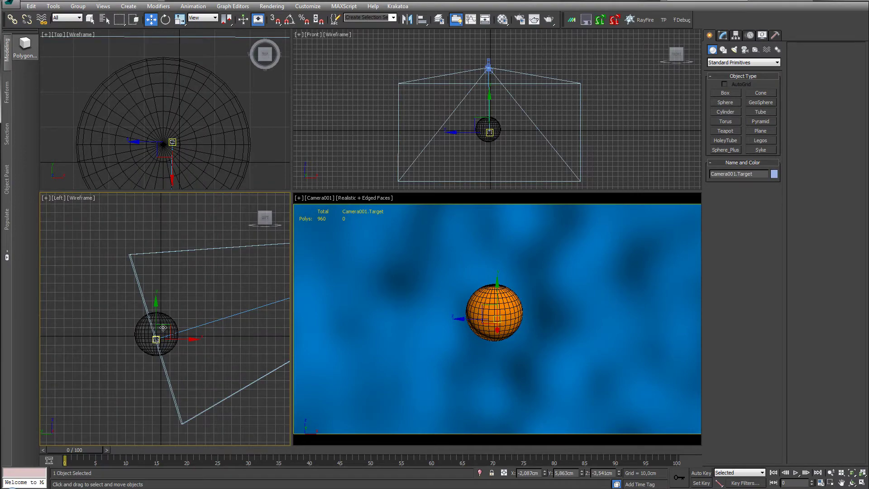
{"action": "left_click_drag", "start_coordinate": [162, 328], "coordinate": [197, 315]}
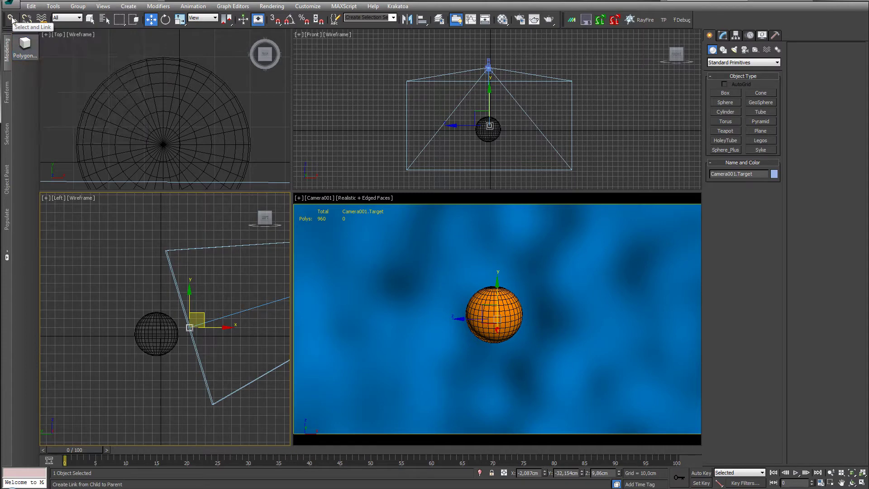
Step: Link Camera001.Target to Sphere001 as its parent with Select and Link
{"action": "left_click", "coordinate": [12, 20]}
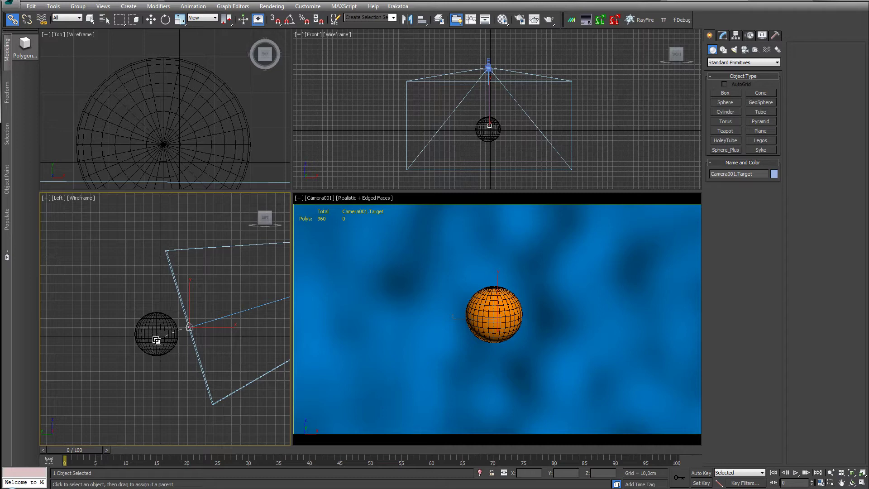
{"action": "left_click_drag", "start_coordinate": [156, 341], "coordinate": [158, 341]}
{"action": "right_click", "coordinate": [188, 330]}
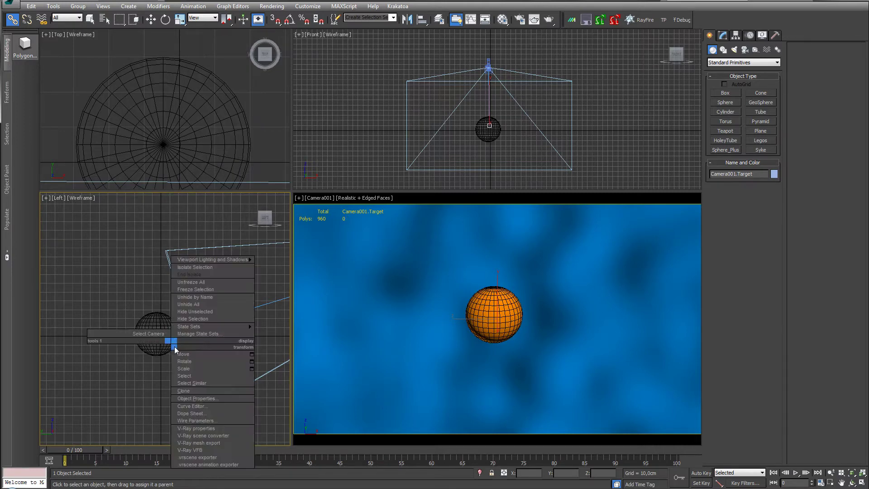
{"action": "left_click", "coordinate": [136, 283]}
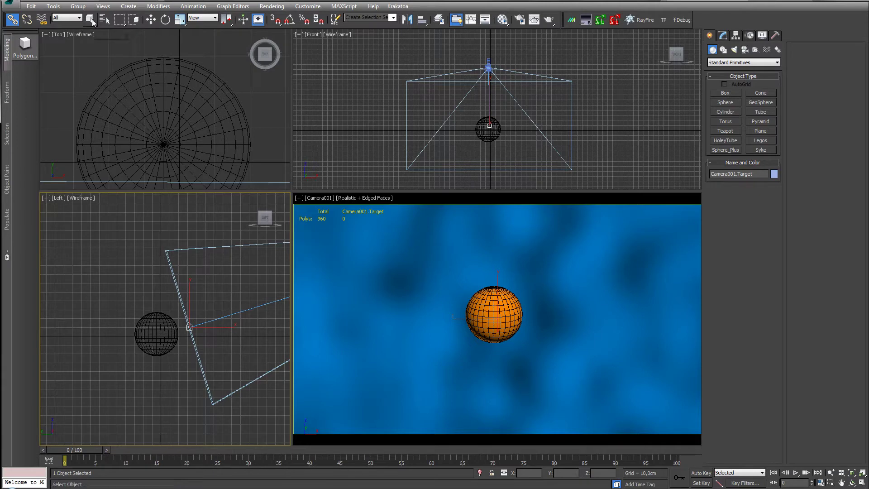
{"action": "left_click", "coordinate": [151, 20]}
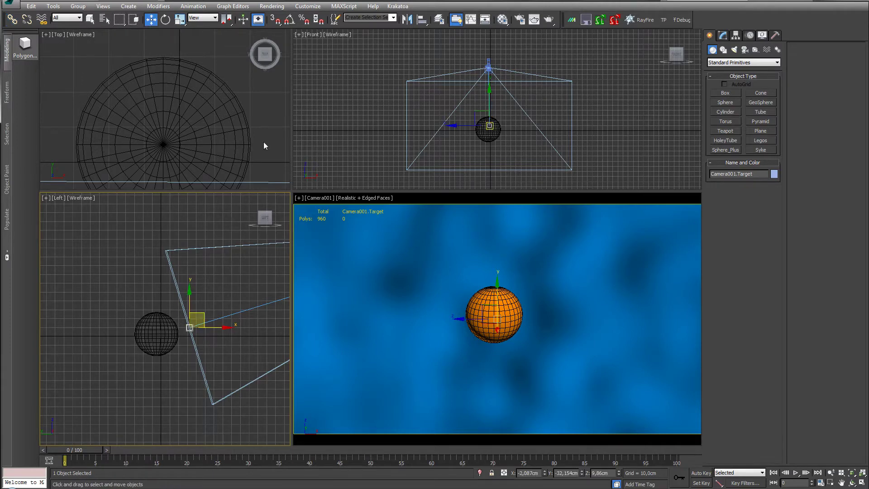
Step: Align Camera001.Target pivot-to-pivot with Sphere001, then reposition the sphere in the camera view
{"action": "left_click", "coordinate": [421, 19]}
{"action": "left_click", "coordinate": [145, 326]}
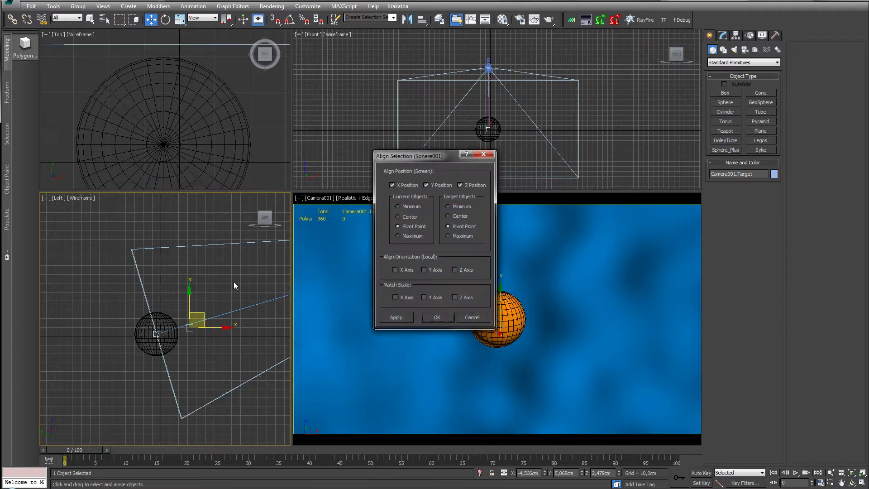
{"action": "left_click", "coordinate": [436, 317]}
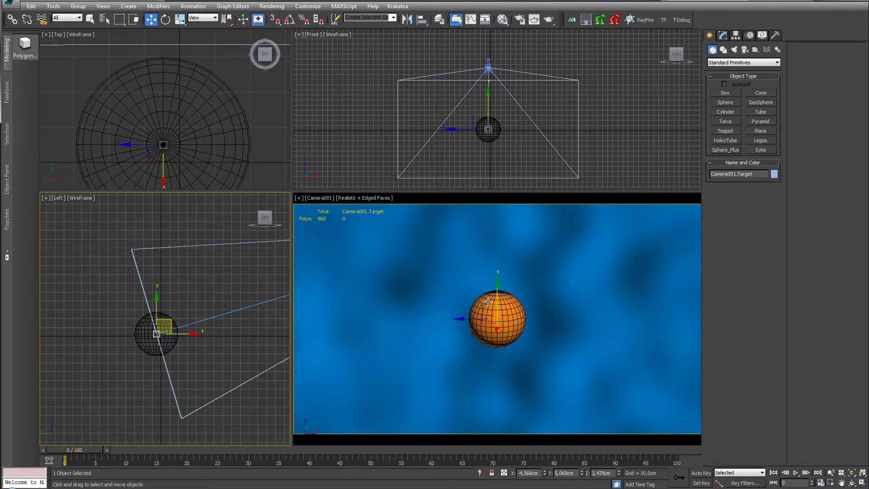
{"action": "left_click", "coordinate": [515, 316]}
{"action": "left_click_drag", "start_coordinate": [515, 317], "coordinate": [487, 212]}
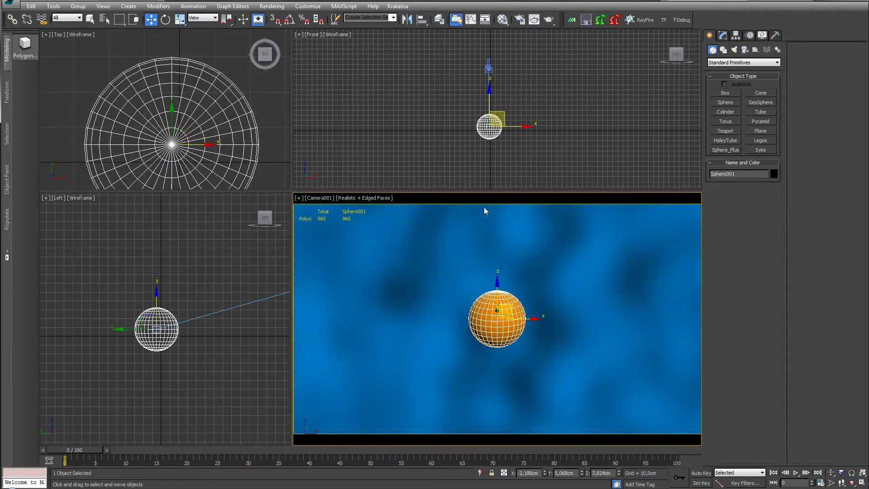
Step: Reposition the sphere, turn on Auto Key, and key its position at frame 31
{"action": "mouse_move", "coordinate": [510, 307]}
{"action": "left_mouse_down"}
{"action": "mouse_move", "coordinate": [578, 294]}
{"action": "mouse_move", "coordinate": [448, 301]}
{"action": "mouse_move", "coordinate": [502, 301]}
{"action": "left_mouse_up"}
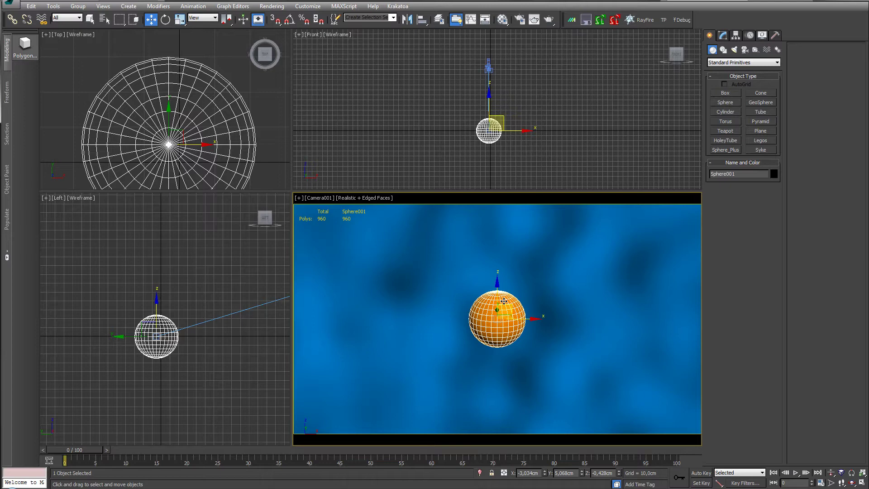
{"action": "left_click_drag", "start_coordinate": [504, 301], "coordinate": [502, 276]}
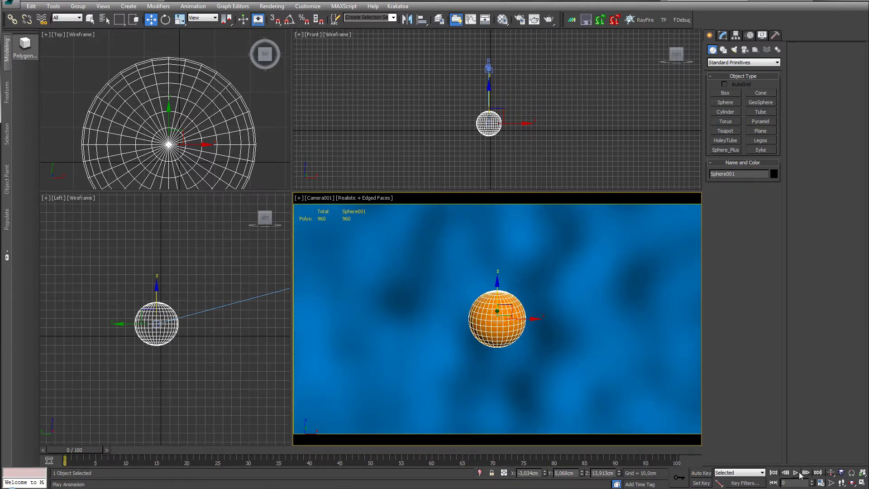
{"action": "left_click", "coordinate": [701, 473]}
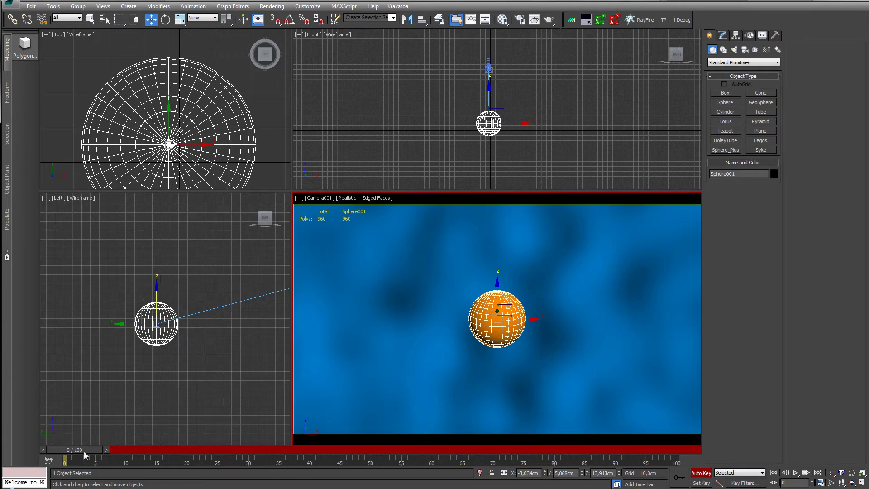
{"action": "left_click_drag", "start_coordinate": [84, 453], "coordinate": [268, 450]}
{"action": "left_click_drag", "start_coordinate": [503, 313], "coordinate": [426, 270]}
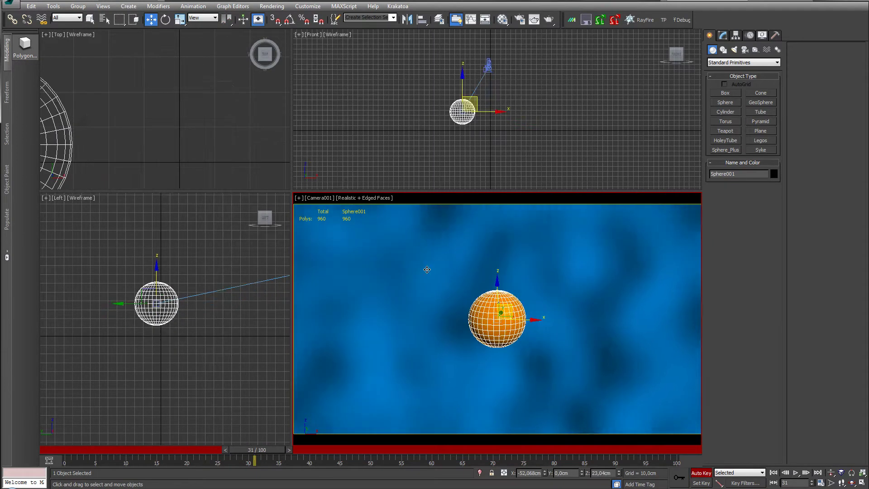
Step: Key the sphere high at frame 81 and lower at frame 100, then disable Auto Key and return to frame 0
{"action": "left_click_drag", "start_coordinate": [257, 450], "coordinate": [550, 440]}
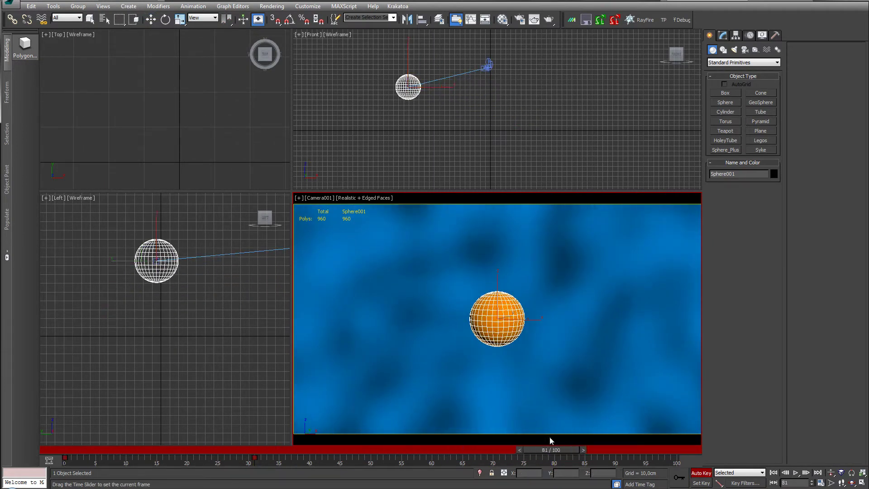
{"action": "key", "text": "w"}
{"action": "left_click_drag", "start_coordinate": [509, 304], "coordinate": [639, 272]}
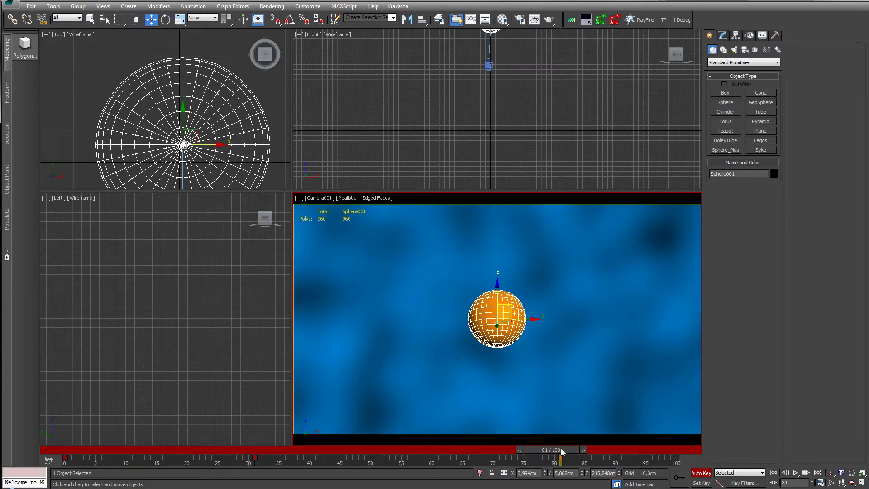
{"action": "left_click_drag", "start_coordinate": [561, 450], "coordinate": [714, 446]}
{"action": "mouse_move", "coordinate": [507, 301]}
{"action": "left_mouse_down"}
{"action": "mouse_move", "coordinate": [455, 454]}
{"action": "mouse_move", "coordinate": [505, 312]}
{"action": "left_mouse_up"}
{"action": "left_click", "coordinate": [700, 473]}
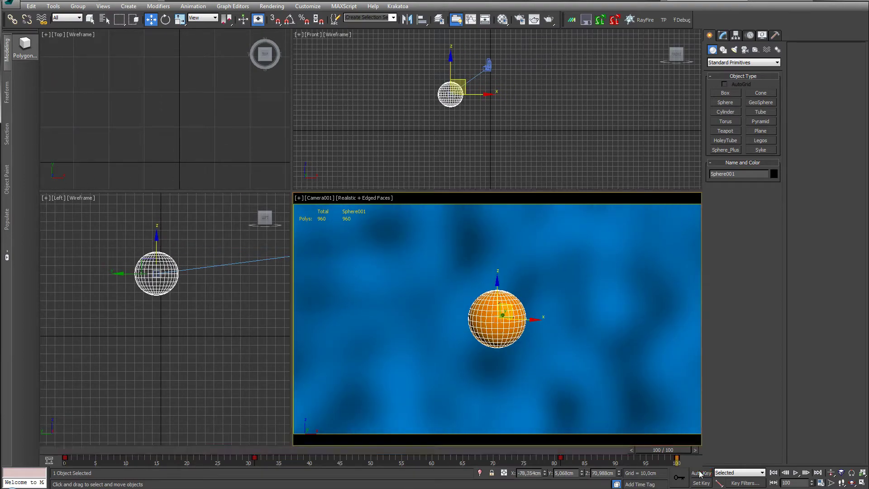
{"action": "left_click_drag", "start_coordinate": [689, 450], "coordinate": [73, 452]}
{"action": "key", "text": "w"}
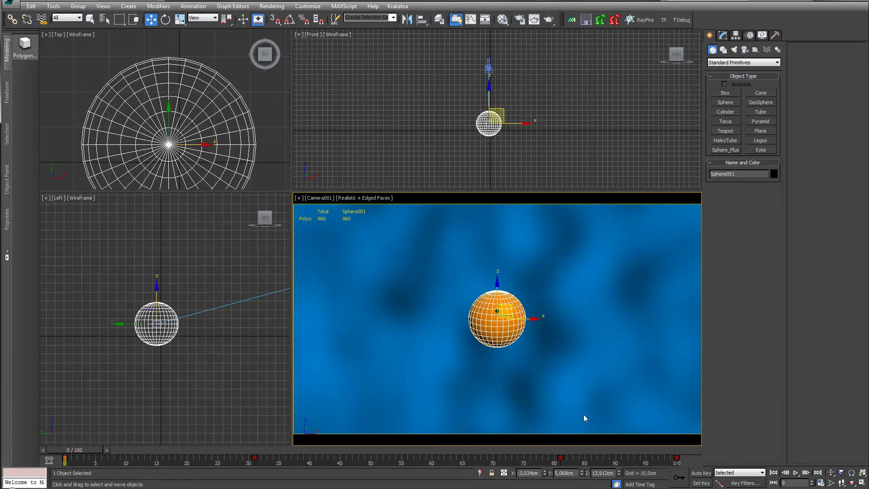
Step: In the Curve Editor, set all of the sphere's position keys to Auto tangents
{"action": "left_click", "coordinate": [282, 8]}
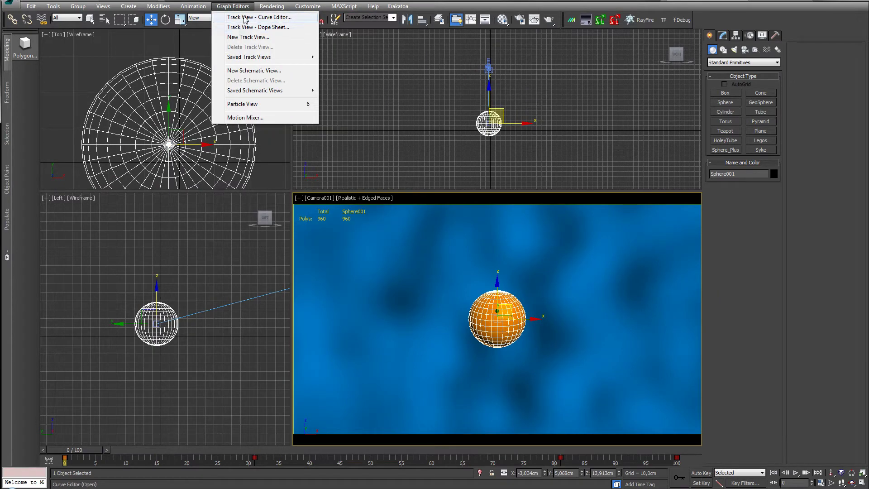
{"action": "left_click", "coordinate": [244, 18]}
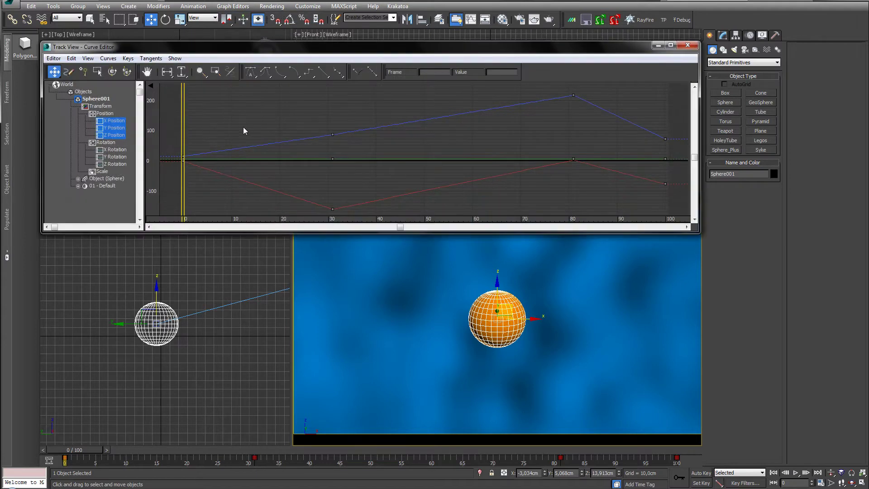
{"action": "key", "text": "ctrl+a"}
{"action": "left_click", "coordinate": [250, 71]}
{"action": "left_click", "coordinate": [688, 45]}
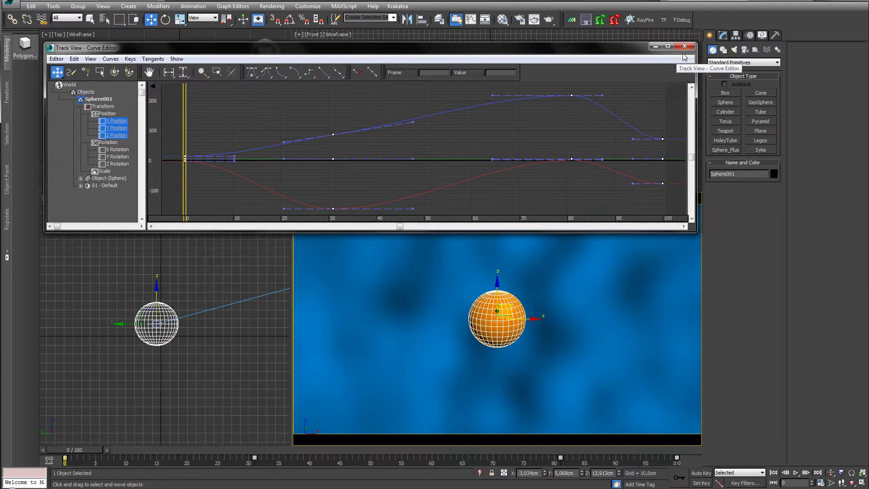
Step: Play and scrub the animation to check the sphere stays centred
{"action": "key", "text": "slash"}
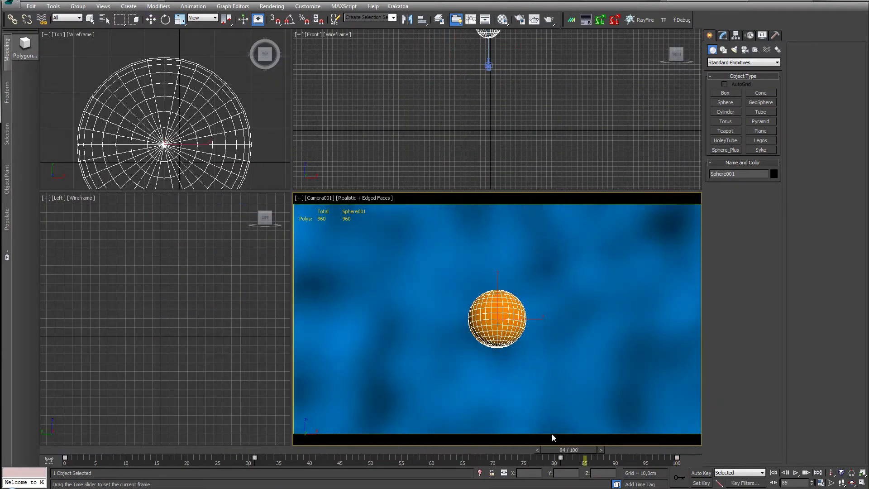
{"action": "left_click_drag", "start_coordinate": [435, 449], "coordinate": [68, 450]}
{"action": "key", "text": "w"}
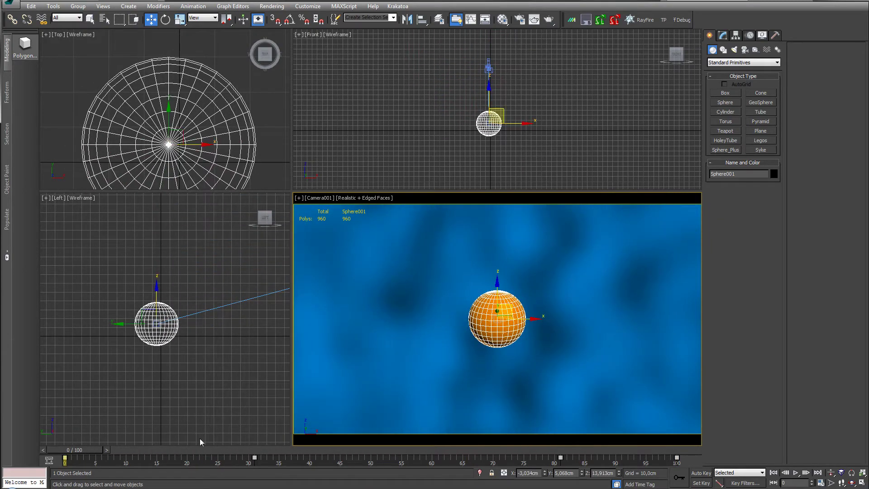
{"action": "mouse_move", "coordinate": [74, 450]}
{"action": "left_mouse_down"}
{"action": "mouse_move", "coordinate": [676, 439]}
{"action": "mouse_move", "coordinate": [189, 464]}
{"action": "mouse_move", "coordinate": [645, 459]}
{"action": "mouse_move", "coordinate": [64, 459]}
{"action": "left_mouse_up"}
Step: Select Camera001.Target at frame 0
{"action": "key", "text": "w"}
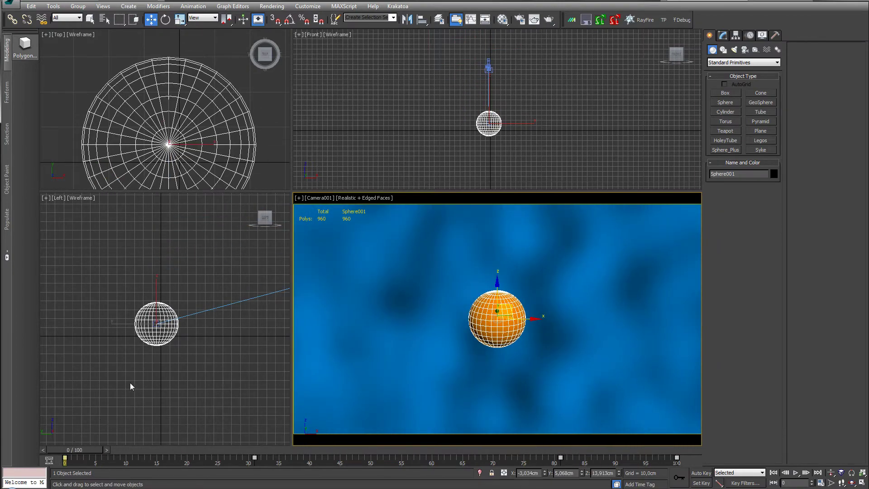
{"action": "left_click", "coordinate": [131, 386]}
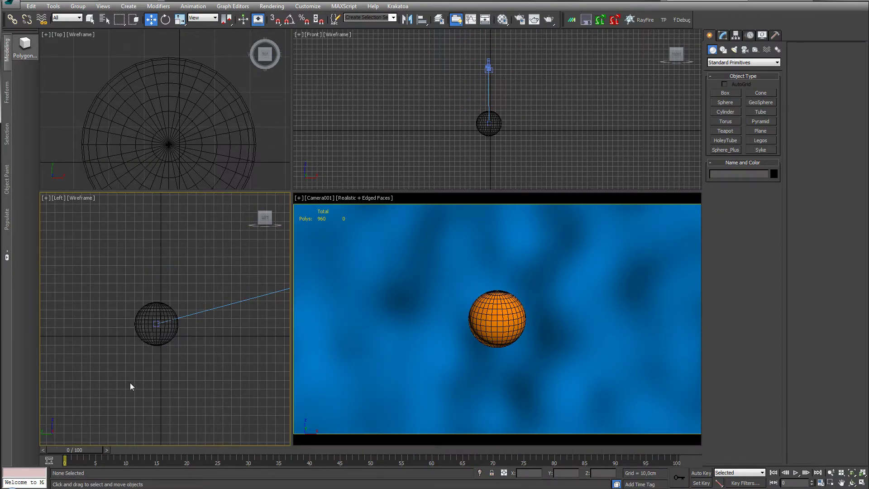
{"action": "left_click", "coordinate": [156, 325]}
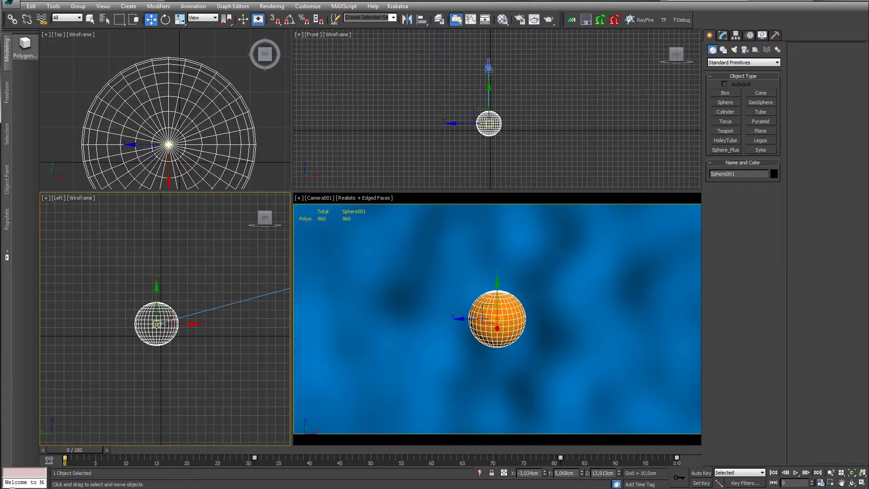
{"action": "scroll", "coordinate": [156, 327], "scroll_direction": "up", "scroll_amount": 5}
{"action": "left_click", "coordinate": [163, 304]}
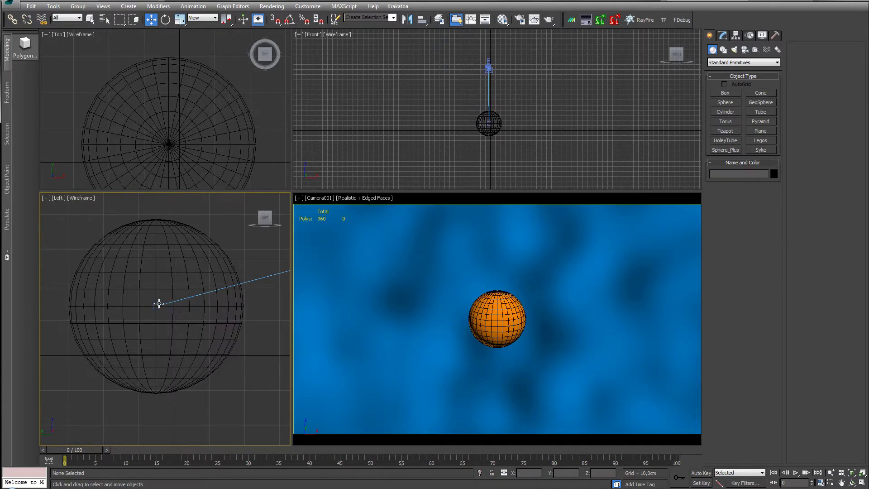
{"action": "left_click", "coordinate": [158, 305]}
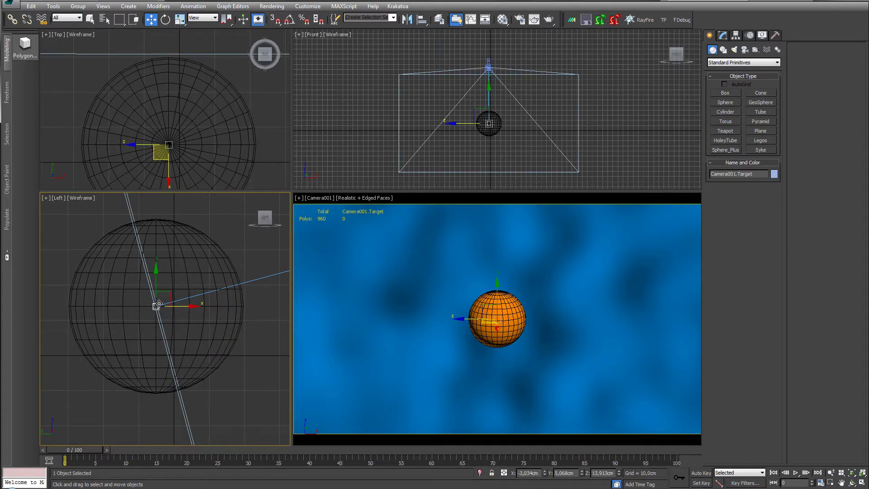
Step: Assign a Spring controller to the target's Position in the Motion panel
{"action": "left_click", "coordinate": [723, 35]}
{"action": "left_click", "coordinate": [737, 35]}
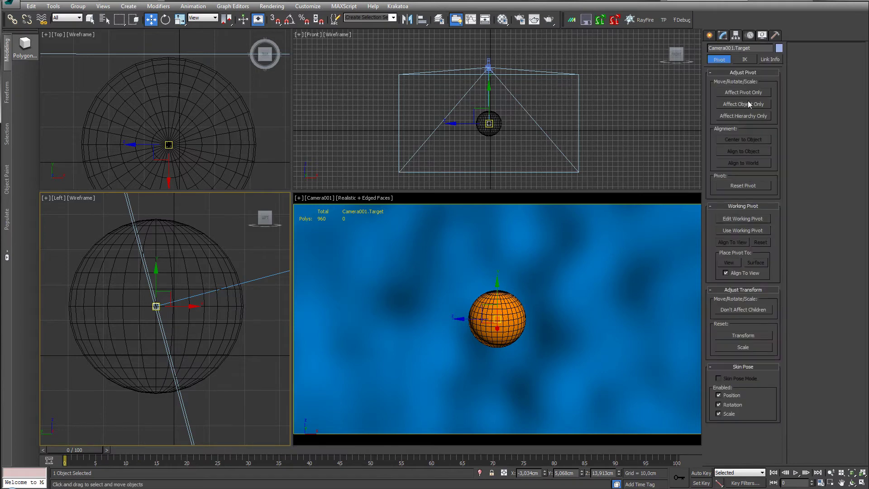
{"action": "left_click", "coordinate": [723, 36]}
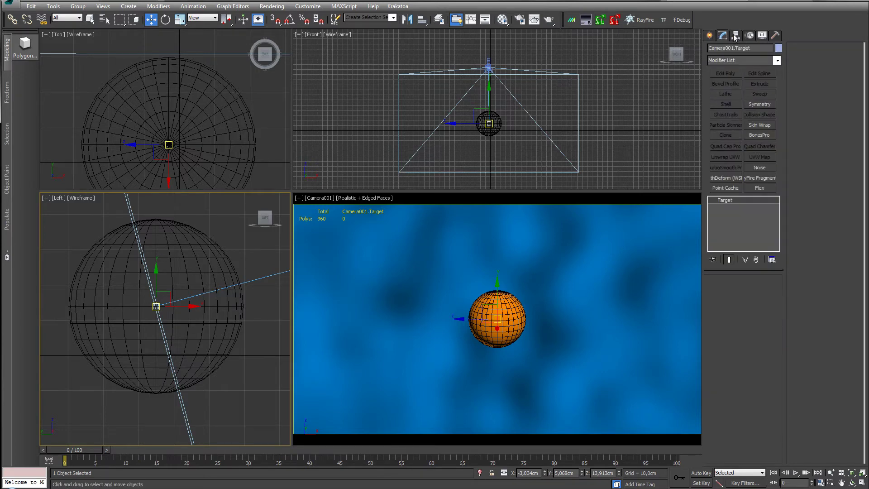
{"action": "left_click", "coordinate": [736, 35]}
{"action": "left_click", "coordinate": [749, 35]}
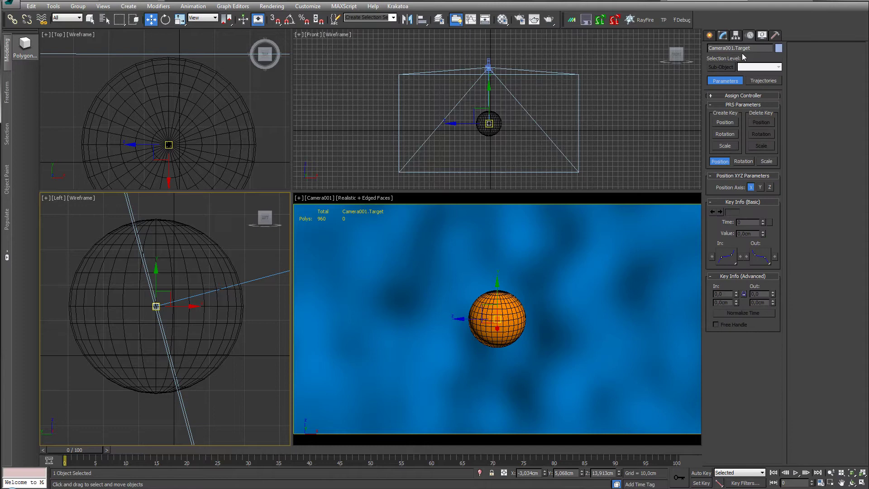
{"action": "left_click", "coordinate": [738, 96]}
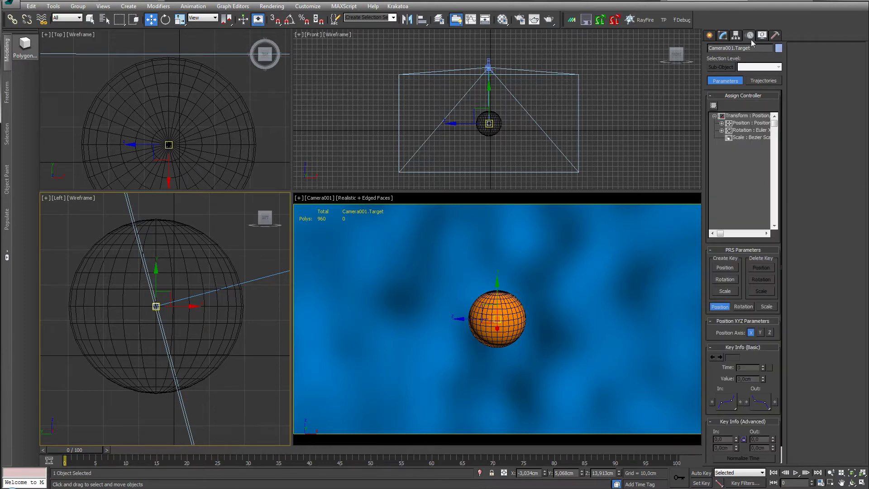
{"action": "left_click", "coordinate": [750, 123]}
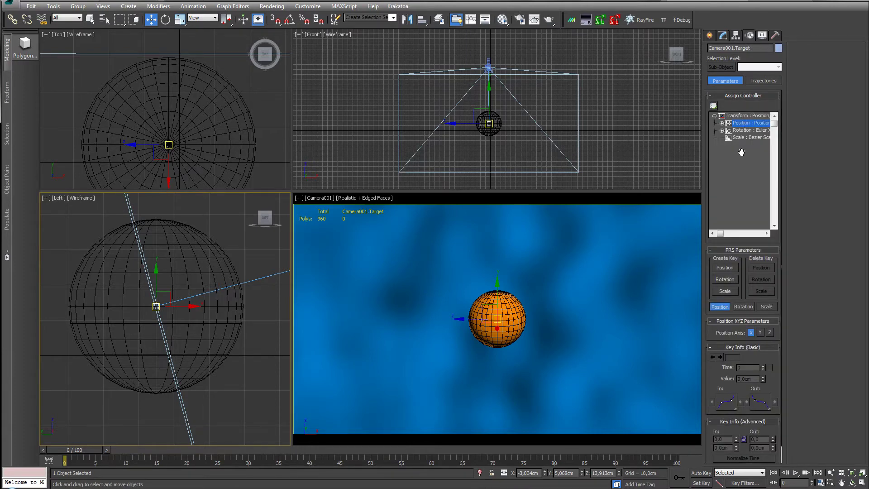
{"action": "left_click", "coordinate": [714, 106]}
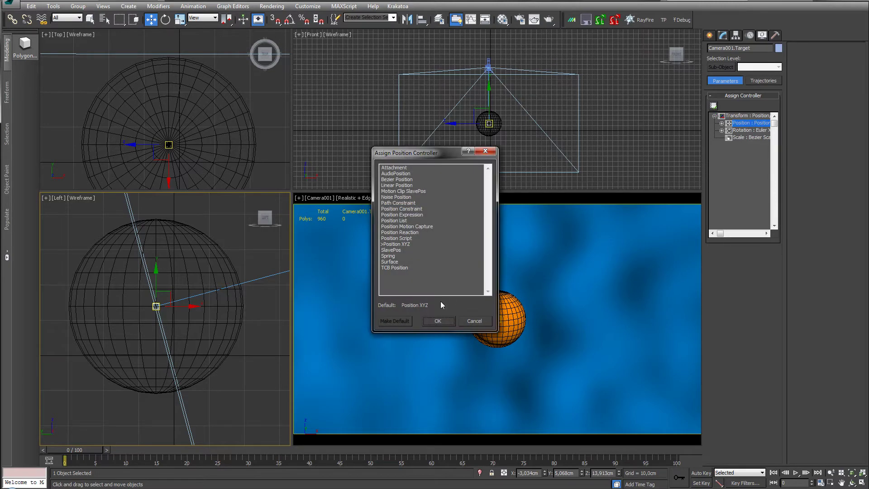
{"action": "left_click", "coordinate": [388, 257]}
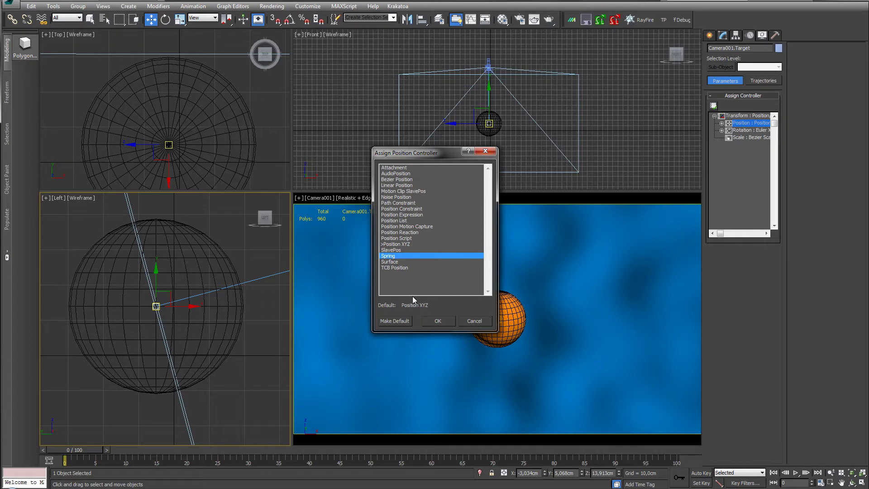
{"action": "left_click", "coordinate": [435, 322]}
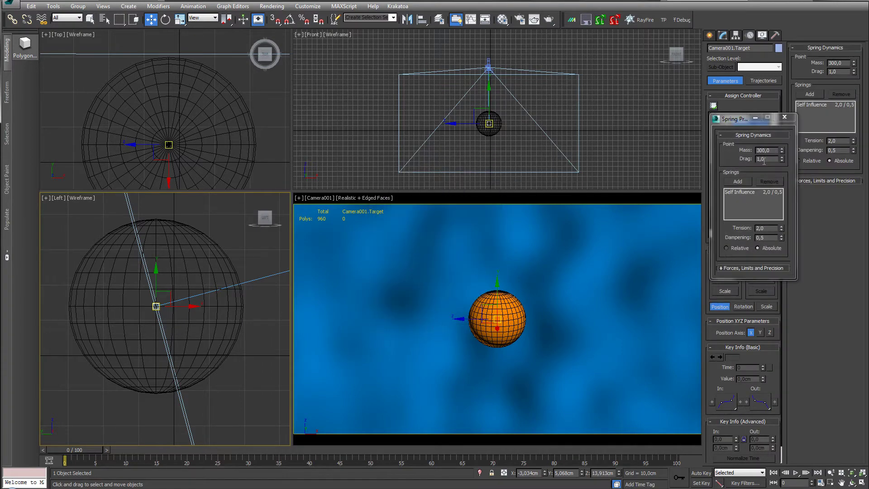
Step: Set the spring Mass to 1000 and scrub to test the effect
{"action": "left_click_drag", "start_coordinate": [749, 122], "coordinate": [611, 54]}
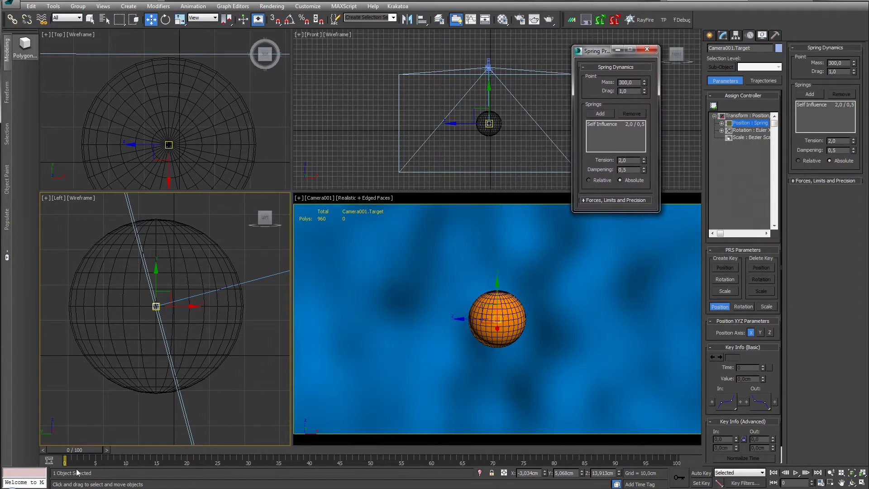
{"action": "left_click_drag", "start_coordinate": [66, 448], "coordinate": [504, 450]}
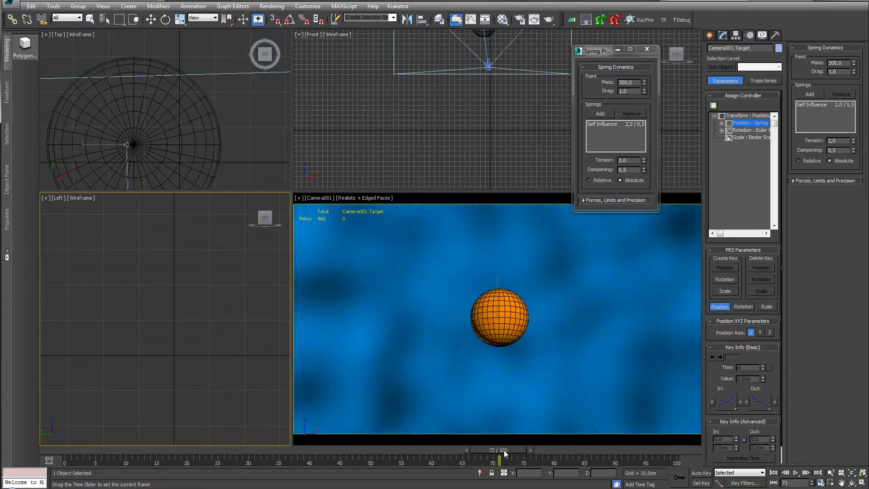
{"action": "key", "text": "Home"}
{"action": "key", "text": "w"}
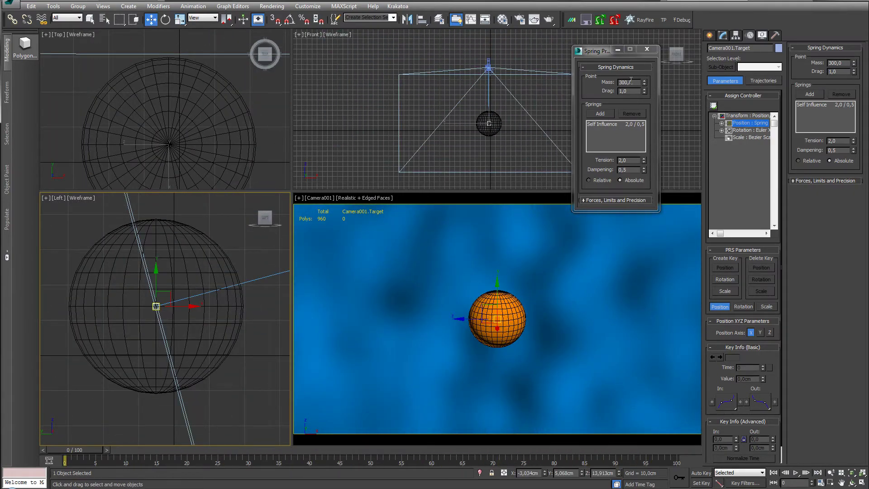
{"action": "left_click", "coordinate": [631, 81]}
{"action": "type", "text": "1000"}
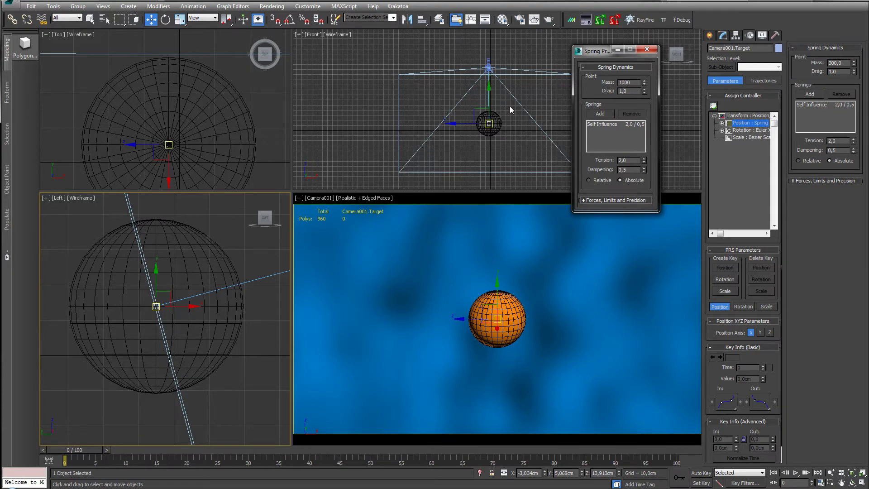
{"action": "key", "text": "Return"}
{"action": "left_click_drag", "start_coordinate": [71, 450], "coordinate": [90, 450]}
{"action": "key", "text": "w"}
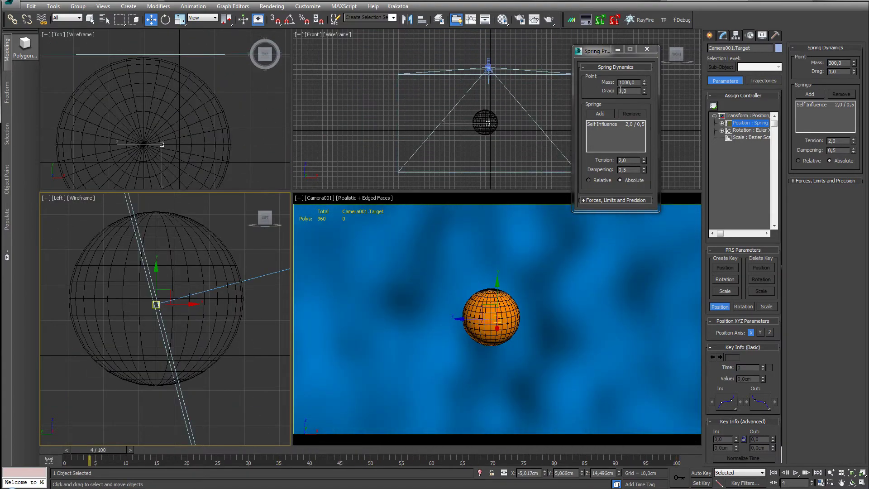
Step: Increase the spring Mass to 2000, then 5000, scrubbing after each change
{"action": "left_click", "coordinate": [623, 82]}
{"action": "key", "text": "BackSpace"}
{"action": "type", "text": "2"}
{"action": "key", "text": "Return"}
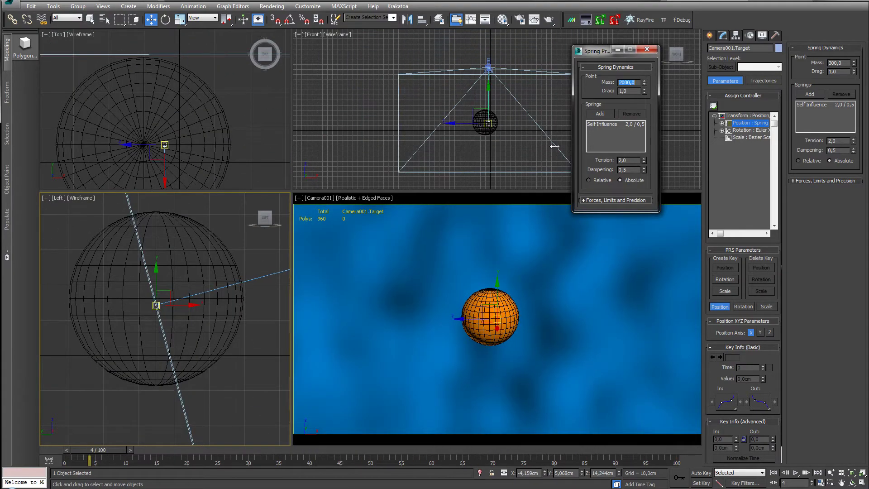
{"action": "mouse_move", "coordinate": [97, 449]}
{"action": "left_mouse_down"}
{"action": "mouse_move", "coordinate": [26, 458]}
{"action": "mouse_move", "coordinate": [567, 423]}
{"action": "mouse_move", "coordinate": [83, 439]}
{"action": "mouse_move", "coordinate": [342, 442]}
{"action": "mouse_move", "coordinate": [113, 448]}
{"action": "left_mouse_up"}
{"action": "key", "text": "w"}
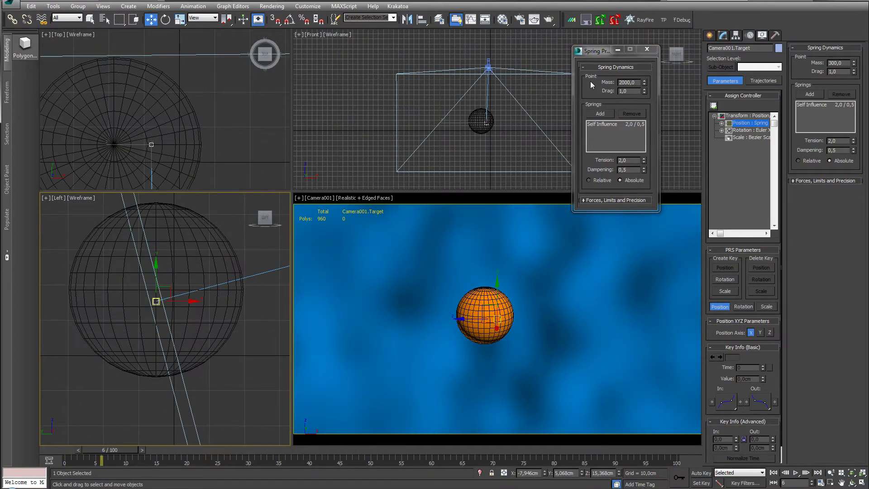
{"action": "left_click_drag", "start_coordinate": [623, 82], "coordinate": [590, 88]}
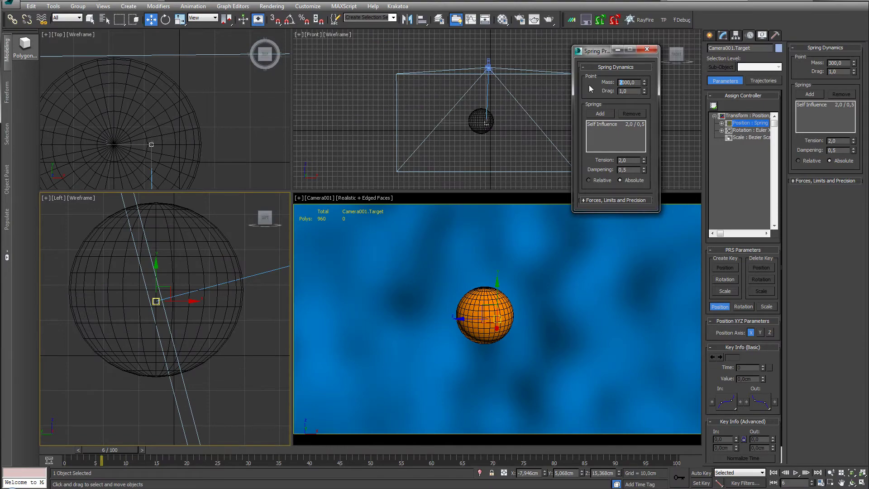
{"action": "key", "text": "Return"}
{"action": "left_click_drag", "start_coordinate": [107, 451], "coordinate": [54, 448]}
Step: Change the spring Mass from 5000 to 8000 and scrub frames to compare the camera lag
{"action": "key", "text": "w"}
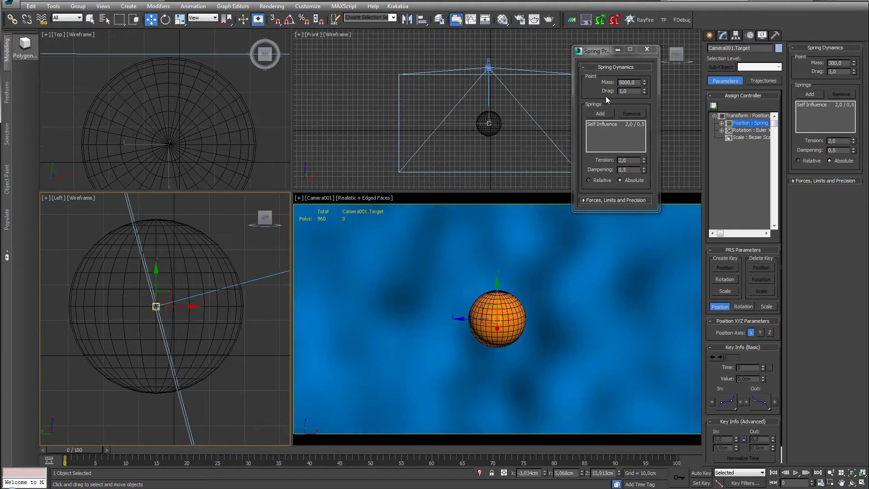
{"action": "left_click", "coordinate": [606, 96]}
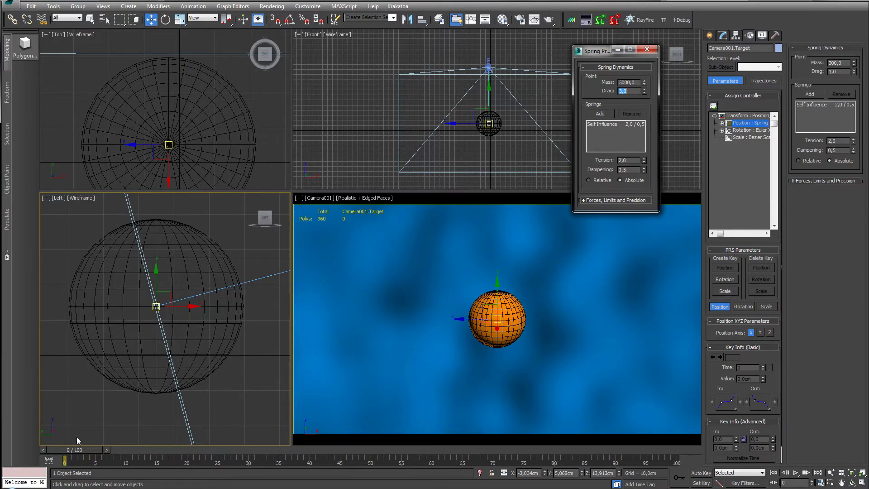
{"action": "left_click_drag", "start_coordinate": [75, 450], "coordinate": [691, 436]}
{"action": "left_click", "coordinate": [622, 82]}
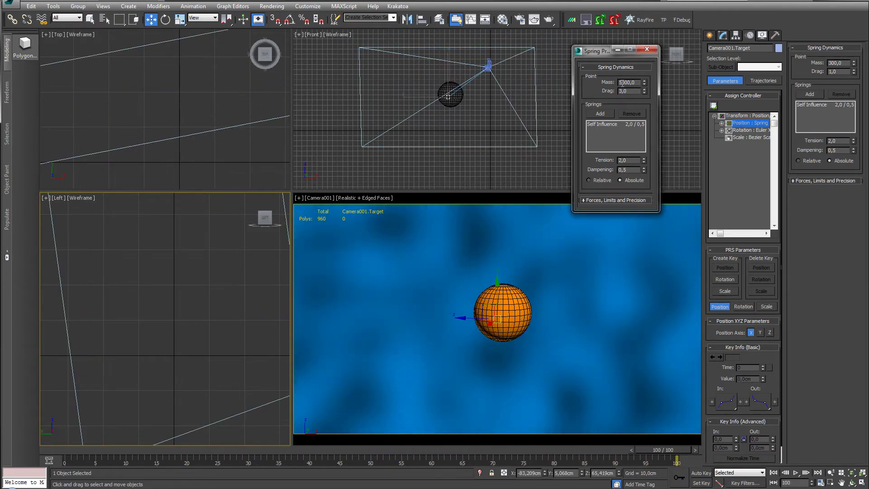
{"action": "type", "text": "8"}
{"action": "key", "text": "Return"}
{"action": "left_click_drag", "start_coordinate": [59, 450], "coordinate": [665, 419]}
Step: Set the animation Length to 201 frames in Time Configuration
{"action": "key", "text": "w"}
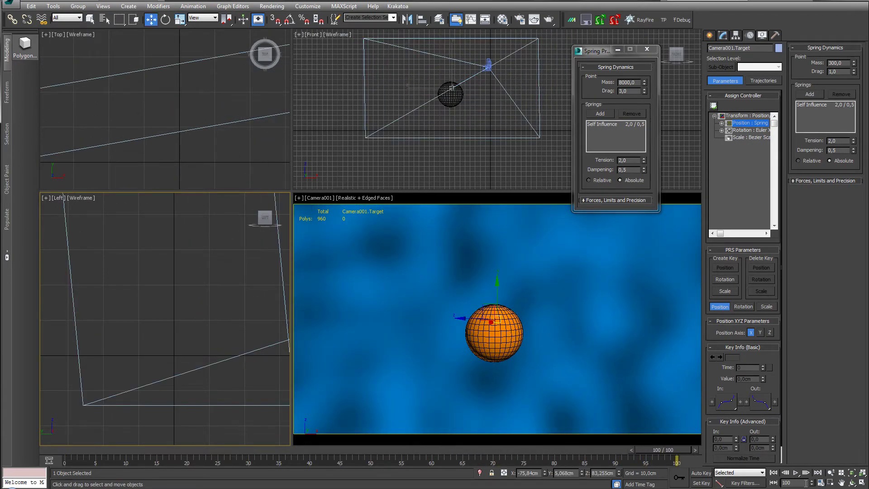
{"action": "left_click", "coordinate": [822, 484]}
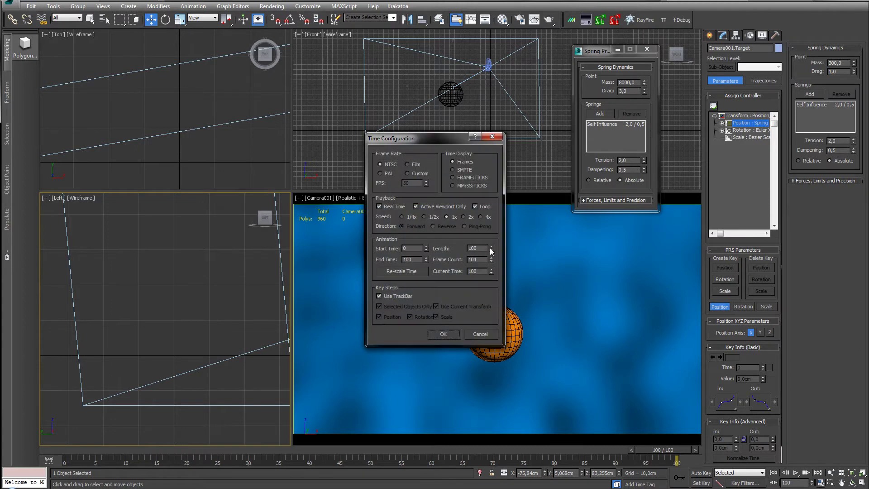
{"action": "left_click_drag", "start_coordinate": [491, 251], "coordinate": [460, 22]}
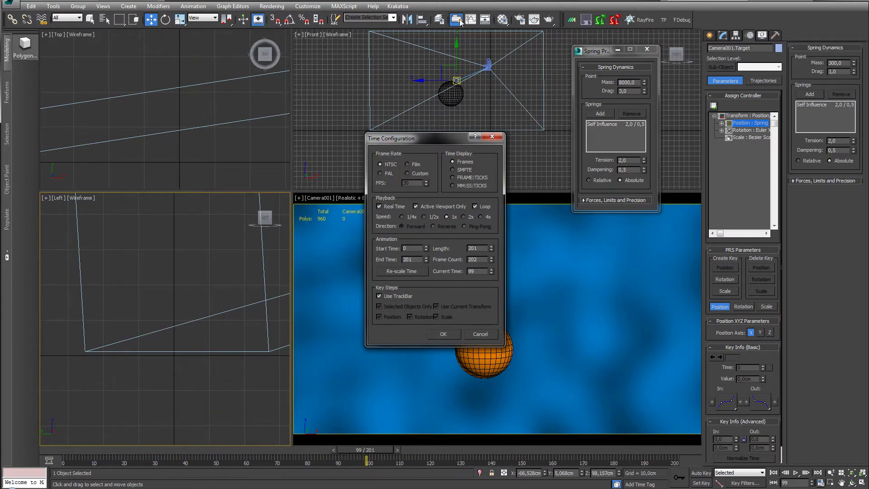
{"action": "left_click", "coordinate": [442, 335]}
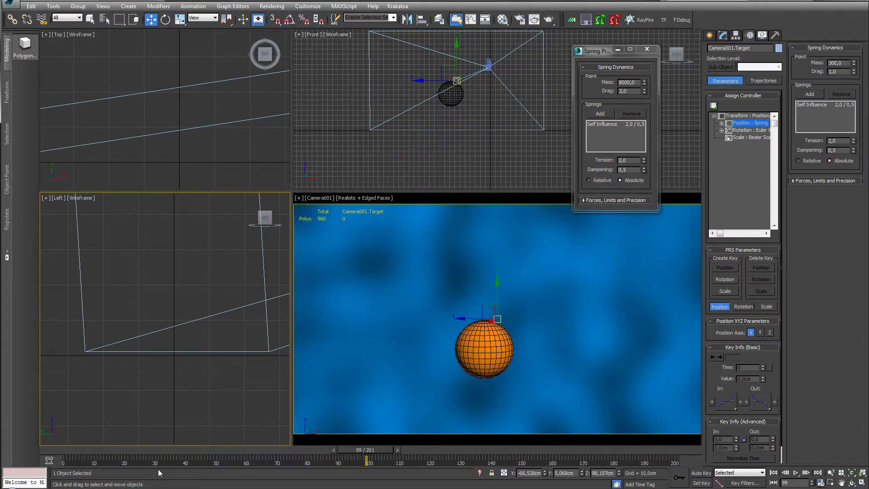
Step: Play the animation from frame 0 to watch the camera chase the sphere
{"action": "left_click", "coordinate": [51, 450]}
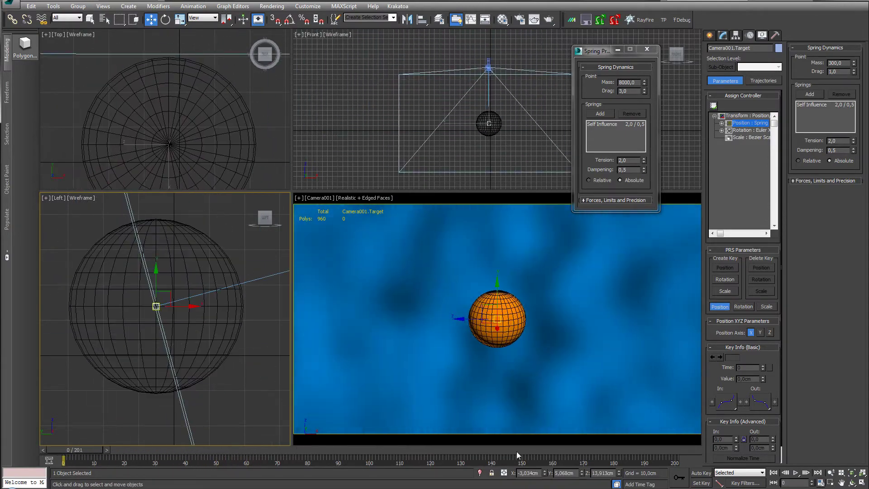
{"action": "left_click", "coordinate": [798, 473]}
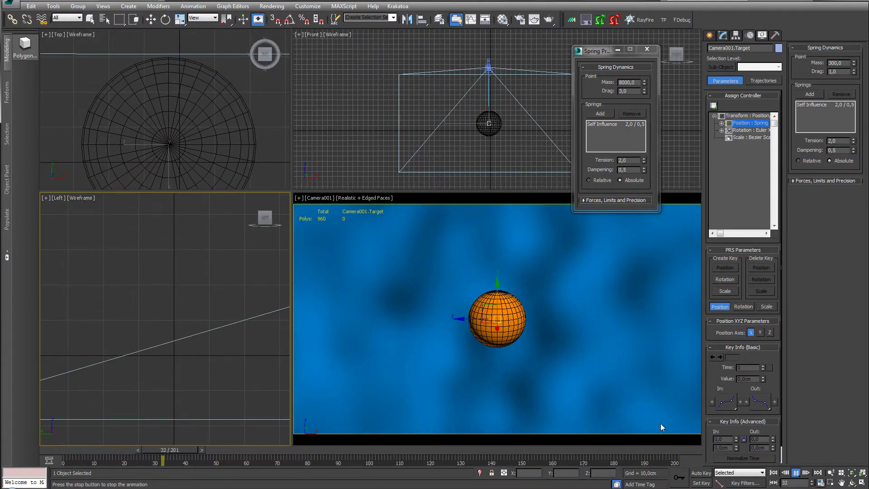
{"action": "left_click", "coordinate": [796, 473]}
{"action": "left_click", "coordinate": [610, 372]}
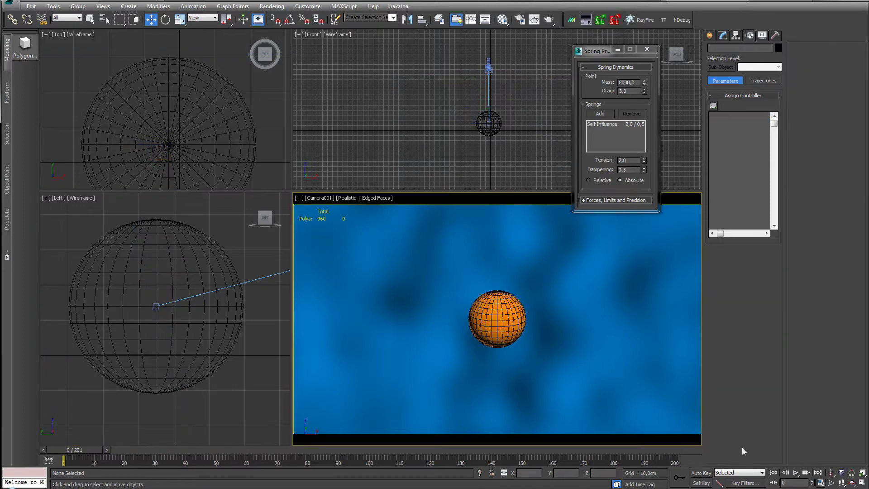
{"action": "left_click", "coordinate": [796, 473]}
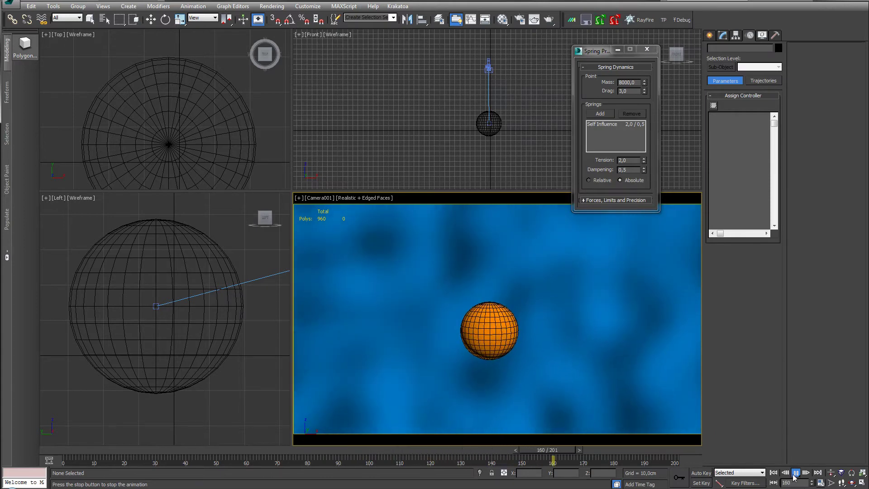
Step: Stop playback, set the spring Tension to 5, and scrub to check it
{"action": "left_click", "coordinate": [796, 473]}
{"action": "left_click", "coordinate": [773, 472]}
{"action": "double_click", "coordinate": [627, 160]}
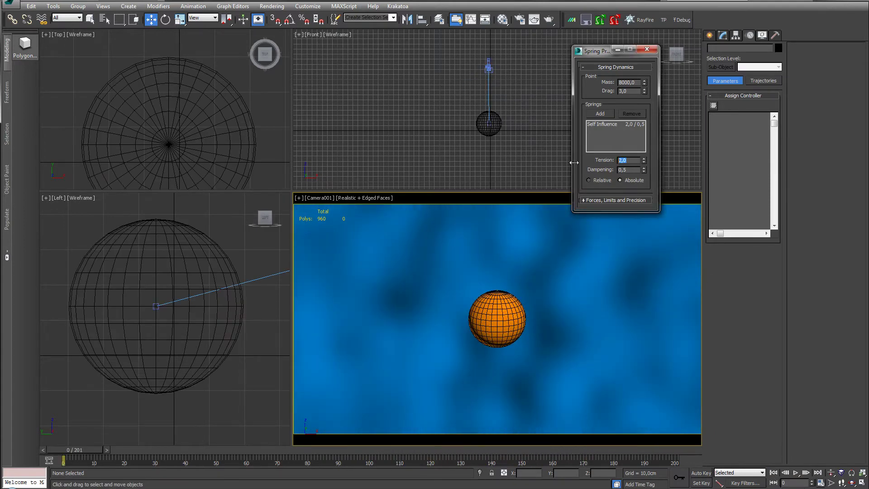
{"action": "type", "text": "5"}
{"action": "key", "text": "Return"}
{"action": "left_click_drag", "start_coordinate": [95, 455], "coordinate": [63, 463]}
Step: Set the spring Drag to 5 and scrub to check the motion
{"action": "key", "text": "w"}
{"action": "left_click", "coordinate": [596, 94]}
{"action": "key", "text": "Return"}
{"action": "left_click_drag", "start_coordinate": [66, 451], "coordinate": [44, 437]}
{"action": "key", "text": "w"}
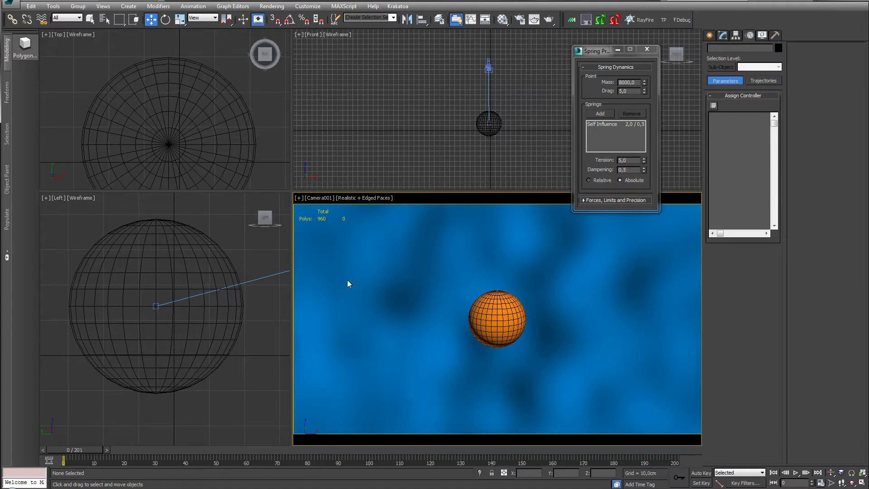
Step: Enter a Dampening of 10 and scrub to preview the motion
{"action": "left_click", "coordinate": [632, 172]}
{"action": "type", "text": "10"}
{"action": "key", "text": "Return"}
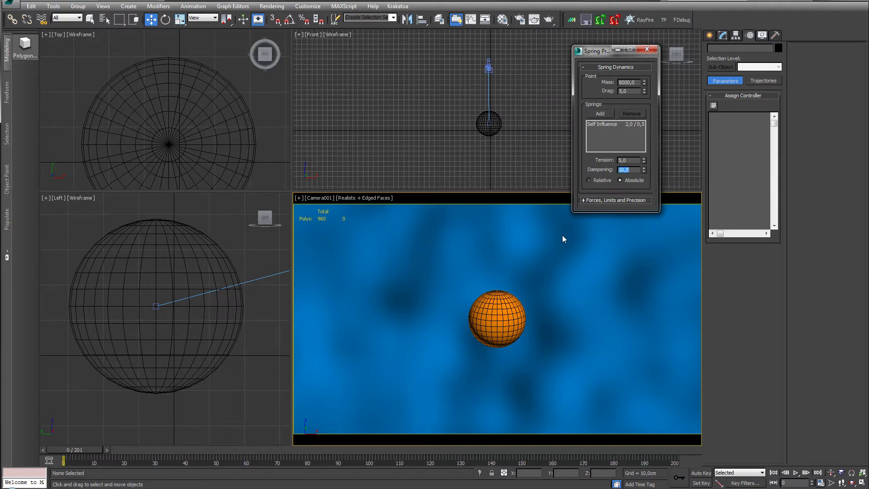
{"action": "mouse_move", "coordinate": [84, 452]}
{"action": "left_mouse_down"}
{"action": "mouse_move", "coordinate": [149, 452]}
{"action": "mouse_move", "coordinate": [75, 452]}
{"action": "left_mouse_up"}
Step: Select the Self Influence spring, set its Dampening to 10, and preview the damped motion
{"action": "left_click", "coordinate": [601, 114]}
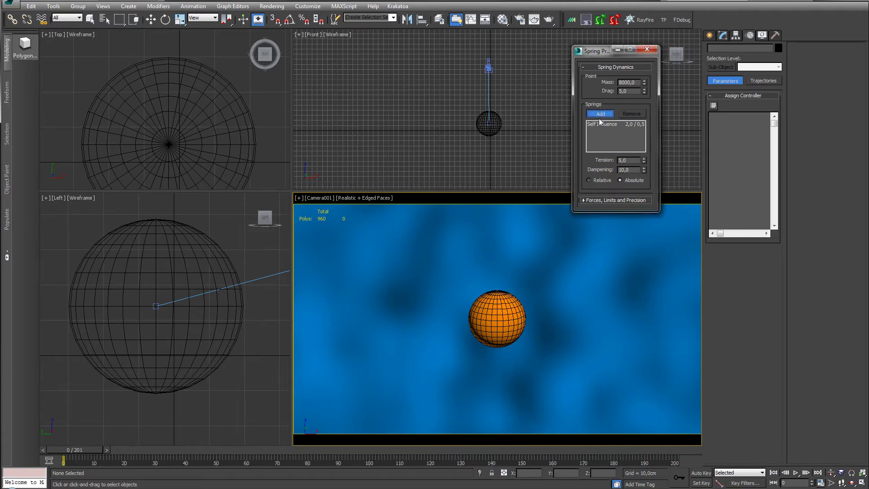
{"action": "left_click_drag", "start_coordinate": [644, 171], "coordinate": [644, 173]}
{"action": "left_click", "coordinate": [601, 113]}
{"action": "left_click", "coordinate": [609, 125]}
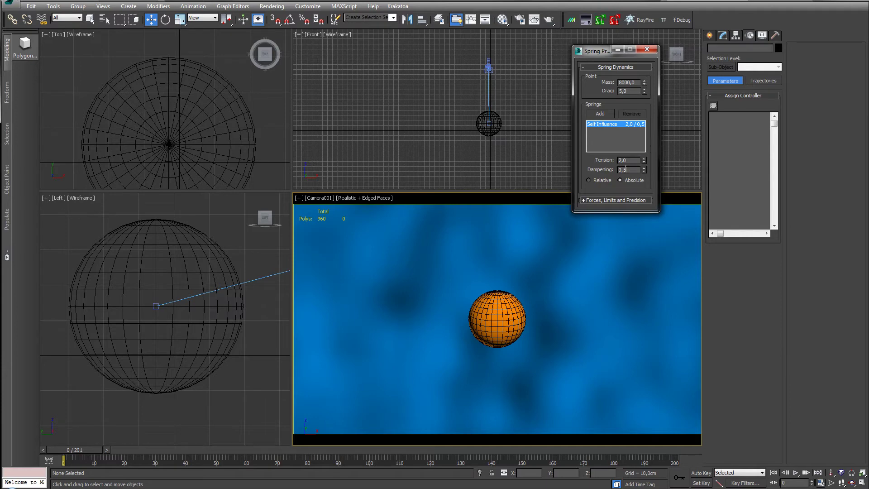
{"action": "type", "text": "10"}
{"action": "key", "text": "Return"}
{"action": "left_click_drag", "start_coordinate": [73, 451], "coordinate": [164, 451]}
Step: Raise the spring Mass to 10000 and scrub to check the heavier mass
{"action": "key", "text": "w"}
{"action": "left_click_drag", "start_coordinate": [623, 81], "coordinate": [556, 107]}
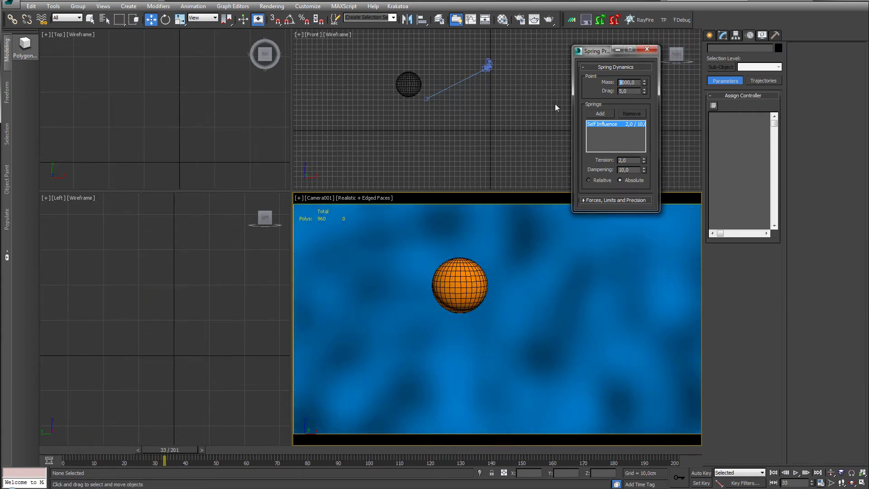
{"action": "type", "text": "0"}
{"action": "key", "text": "Return"}
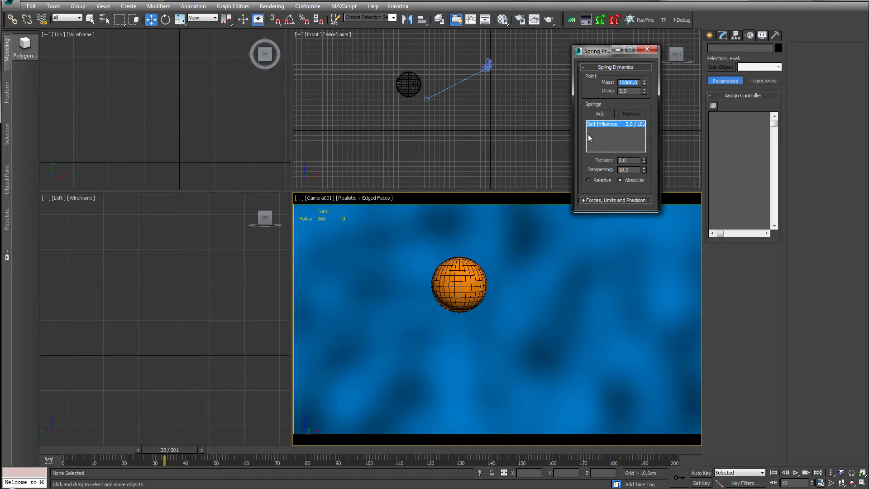
{"action": "left_click_drag", "start_coordinate": [52, 449], "coordinate": [433, 448]}
Step: Lower the spring Drag to 2 and scrub to check the motion
{"action": "key", "text": "w"}
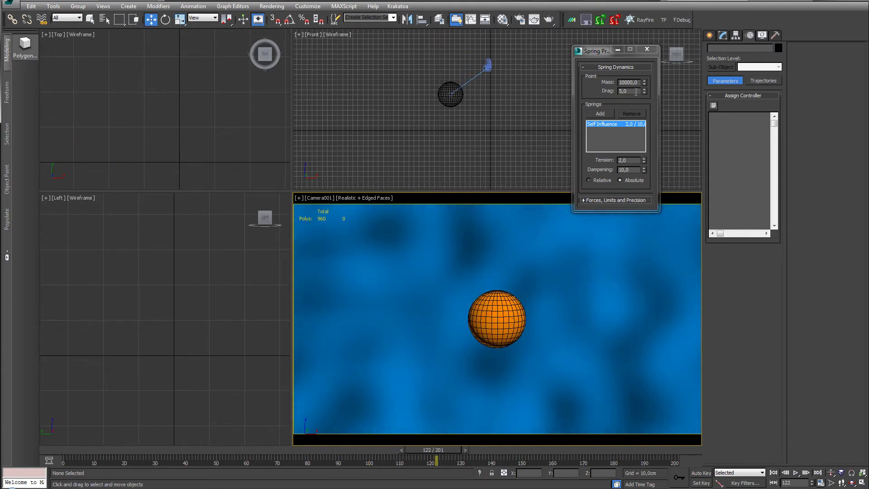
{"action": "double_click", "coordinate": [636, 91]}
{"action": "type", "text": "2"}
{"action": "key", "text": "Return"}
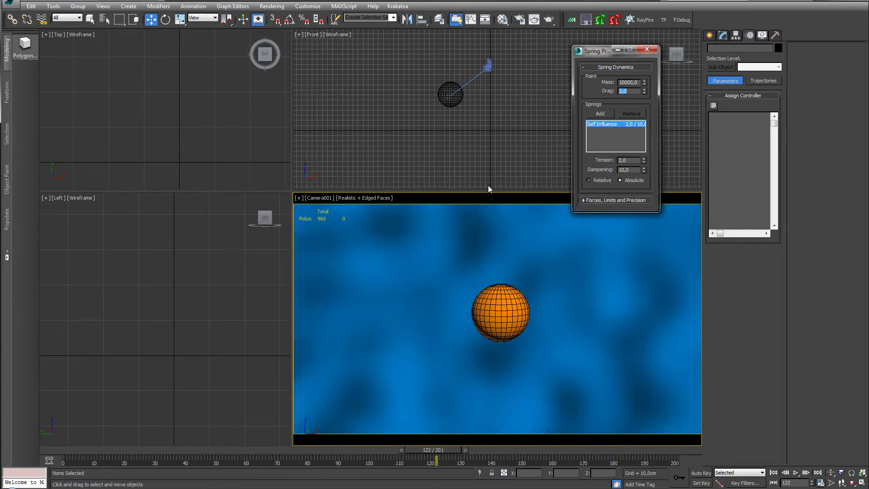
{"action": "left_click_drag", "start_coordinate": [46, 448], "coordinate": [433, 455]}
{"action": "key", "text": "w"}
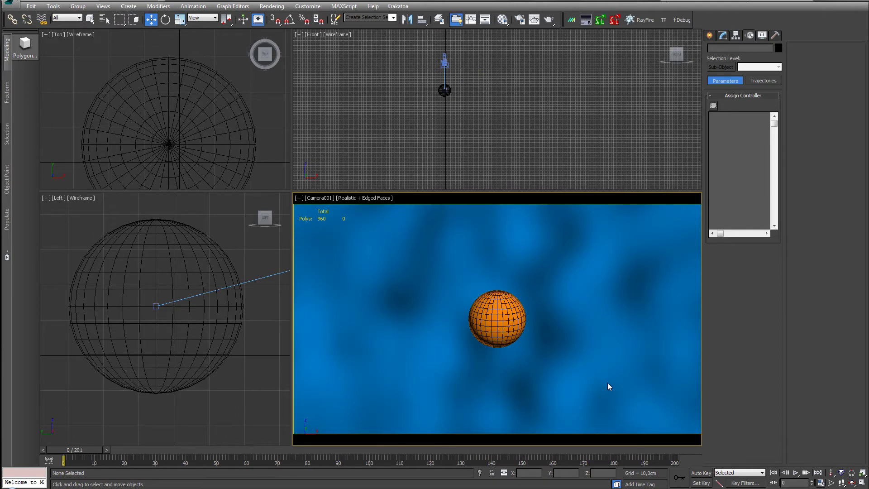
Step: Play the camera-follow animation twice to review it, then select the orange sphere Sphere001
{"action": "left_click", "coordinate": [796, 473]}
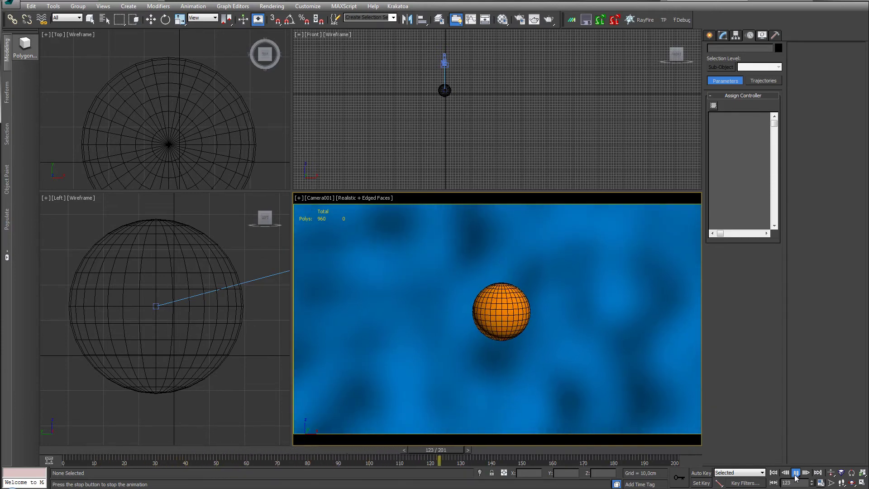
{"action": "left_click", "coordinate": [795, 474]}
{"action": "left_click", "coordinate": [796, 473]}
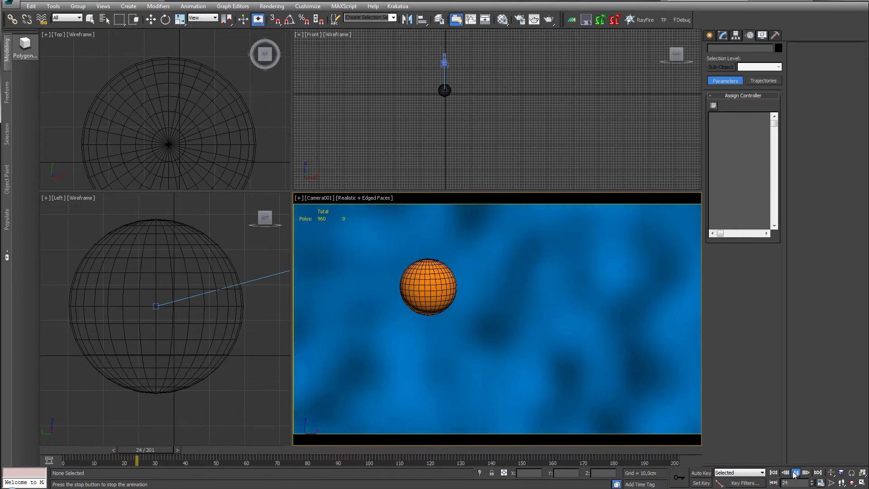
{"action": "key", "text": "w"}
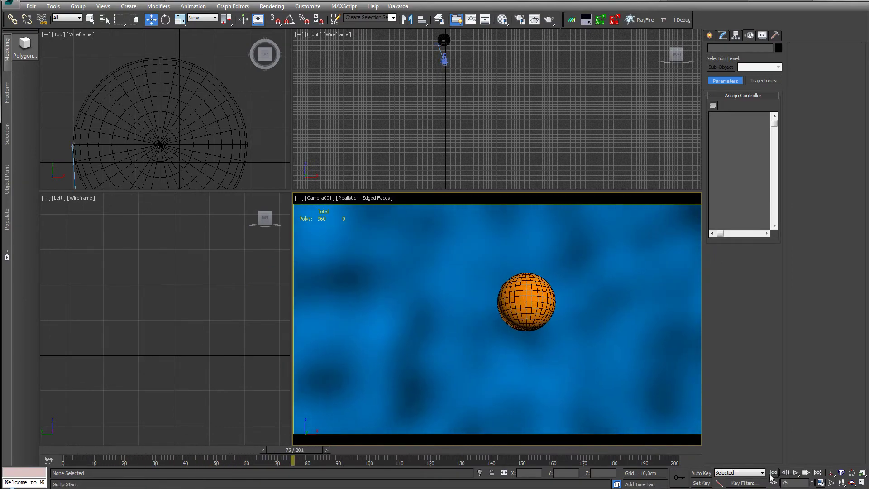
{"action": "left_click", "coordinate": [511, 319]}
Step: Inspect Sphere001's Position and Scale tracks (key 1 at time 0), then activate the Left viewport
{"action": "left_click", "coordinate": [751, 123]}
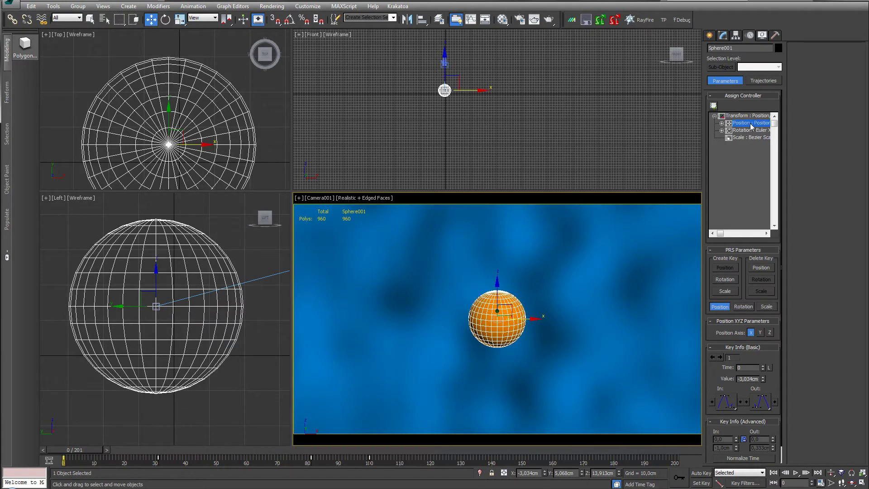
{"action": "left_click", "coordinate": [721, 123]}
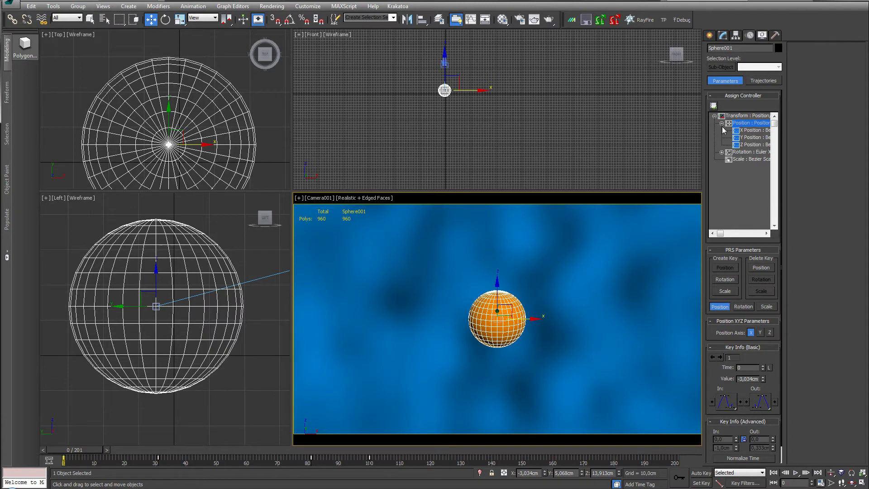
{"action": "left_click", "coordinate": [722, 123]}
{"action": "right_click", "coordinate": [749, 123]}
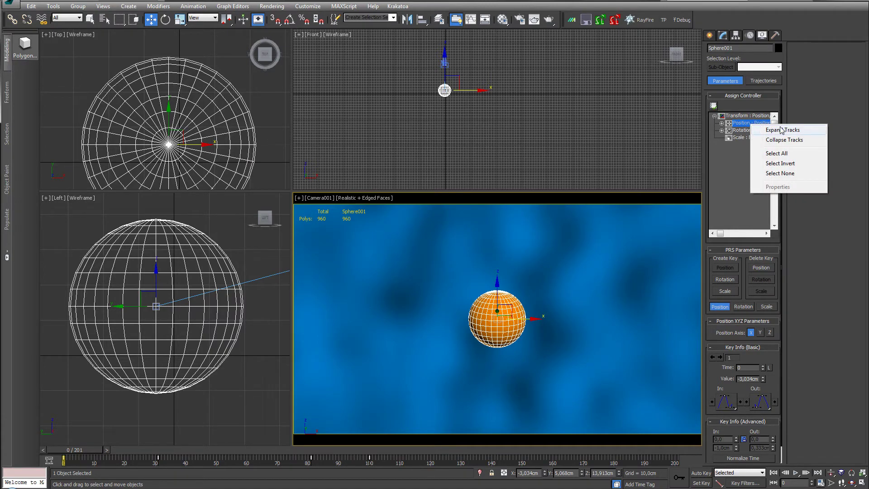
{"action": "left_click", "coordinate": [748, 130]}
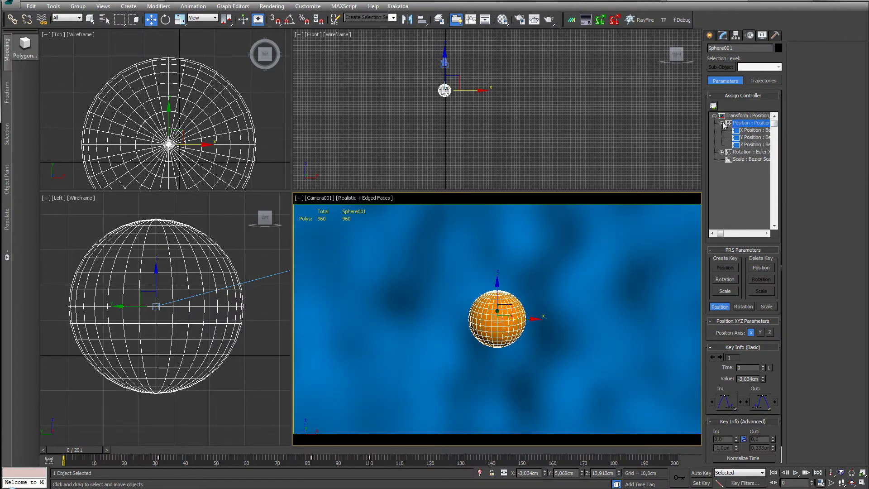
{"action": "left_click", "coordinate": [722, 123]}
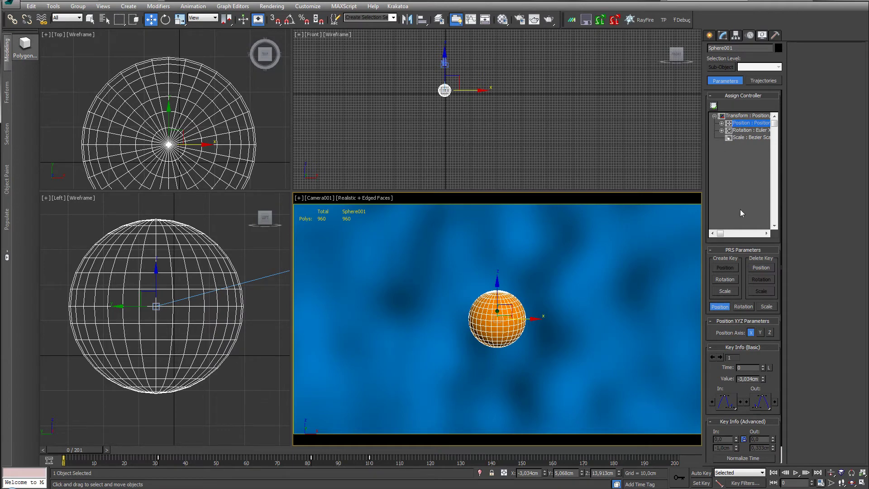
{"action": "left_click", "coordinate": [747, 136]}
{"action": "left_click", "coordinate": [160, 306]}
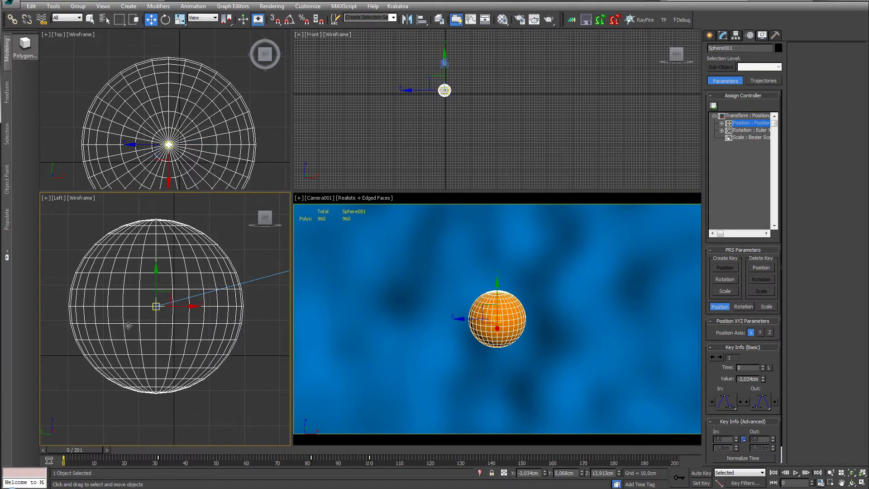
Step: Select Camera001.Target to show its Spring Properties, deselect all, and play the current follow
{"action": "left_click", "coordinate": [161, 313]}
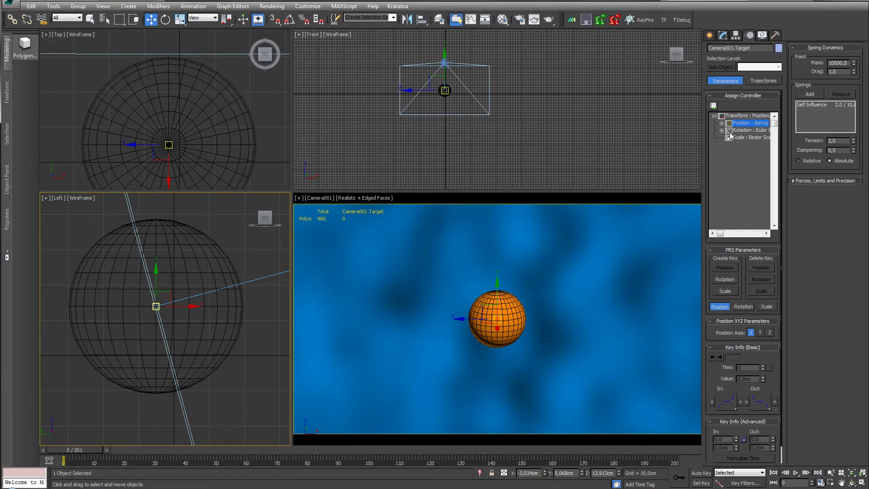
{"action": "left_click_drag", "start_coordinate": [749, 123], "coordinate": [567, 19]}
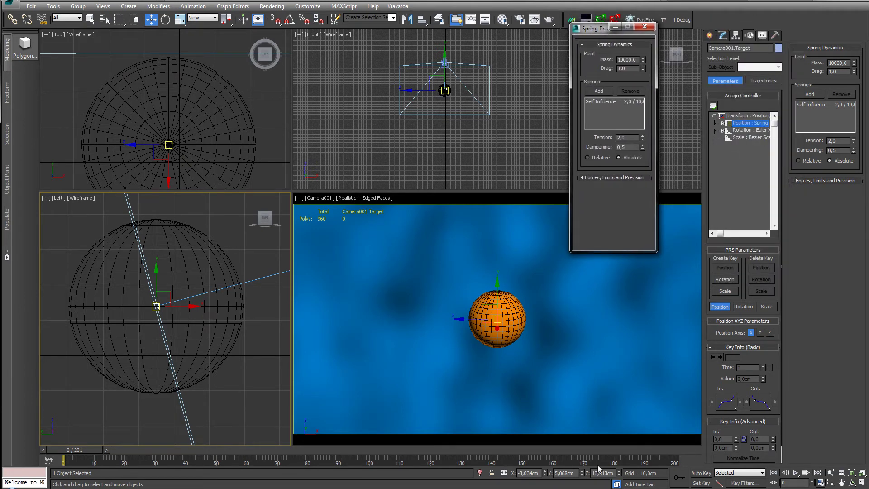
{"action": "left_click", "coordinate": [586, 392]}
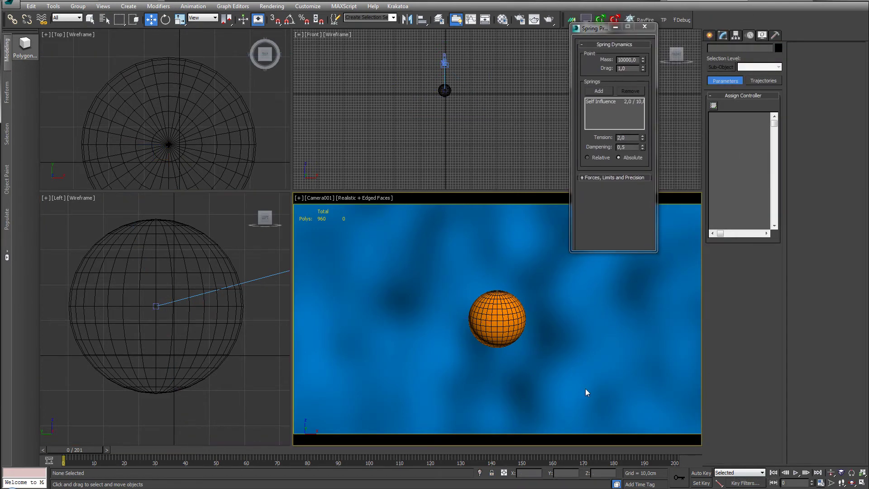
{"action": "left_click", "coordinate": [795, 473]}
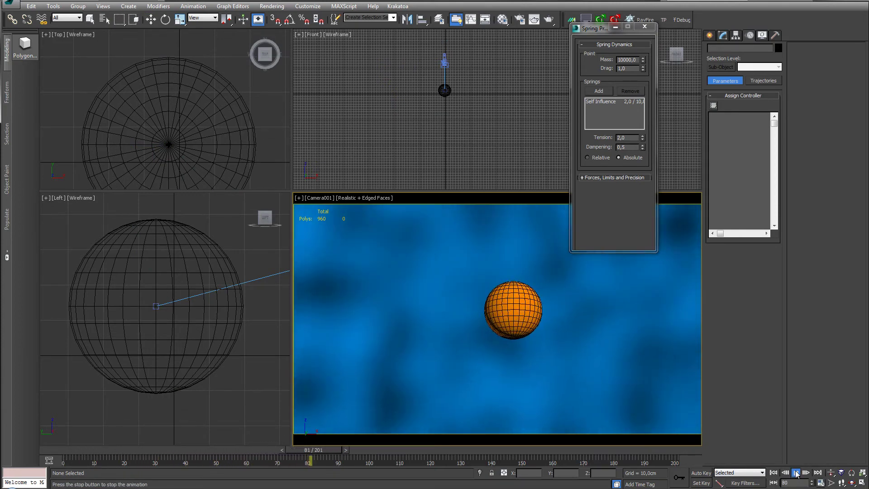
{"action": "left_click", "coordinate": [795, 473]}
{"action": "left_click", "coordinate": [774, 473]}
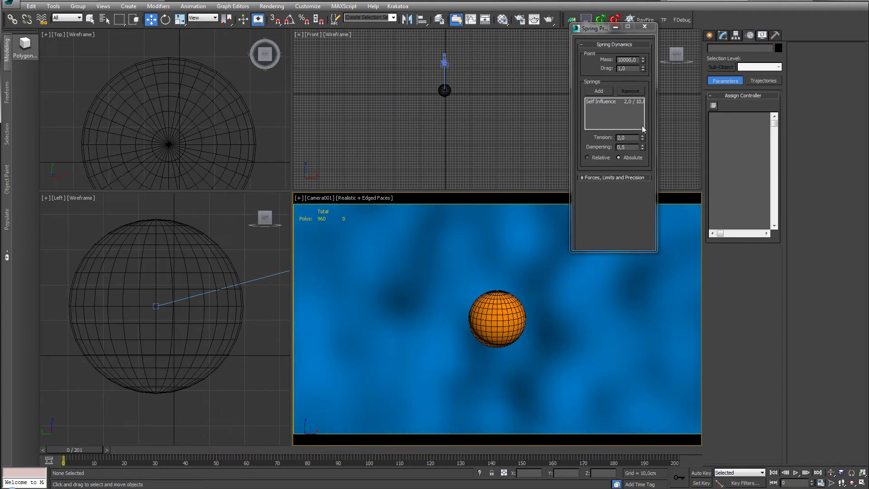
Step: Raise the target spring's Dampening to 10 and replay the animation from the start
{"action": "left_click", "coordinate": [617, 114]}
{"action": "left_click", "coordinate": [795, 472]}
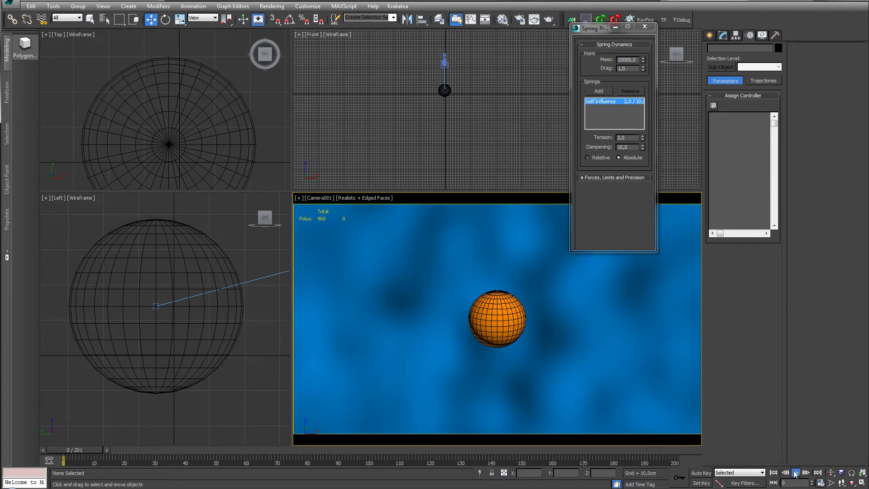
{"action": "left_click", "coordinate": [796, 473]}
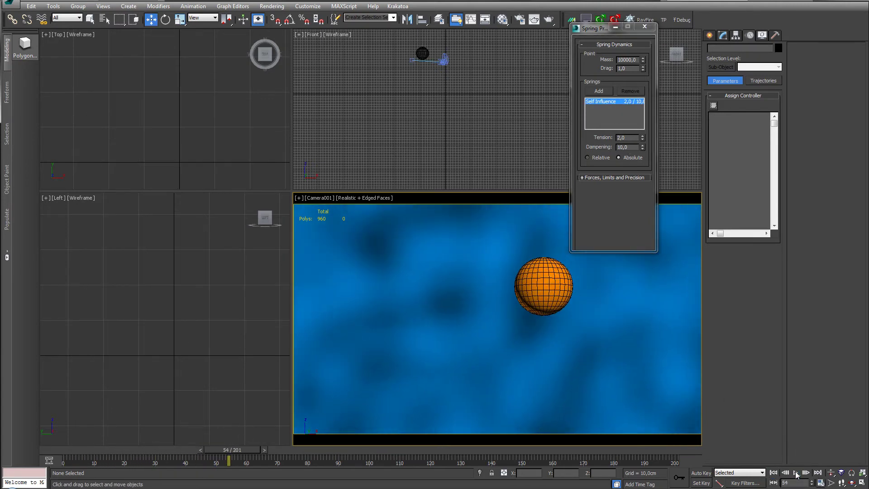
{"action": "left_click", "coordinate": [774, 473]}
{"action": "left_click", "coordinate": [795, 473]}
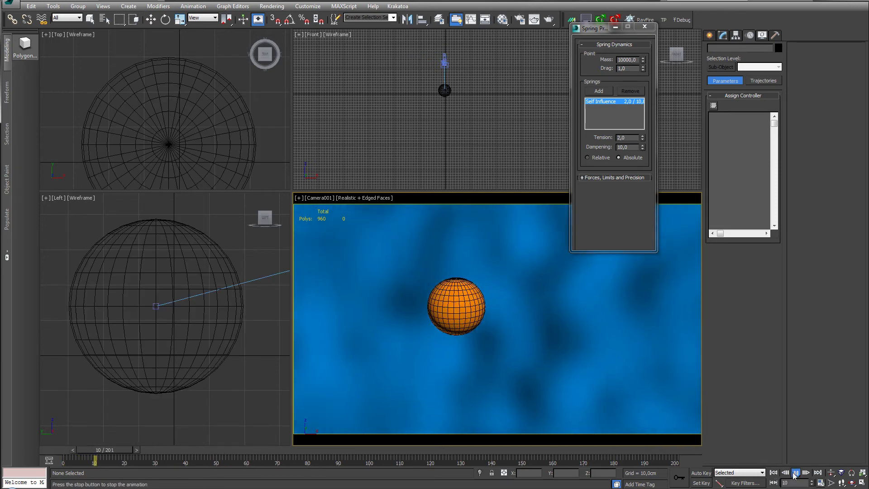
{"action": "left_click", "coordinate": [795, 473]}
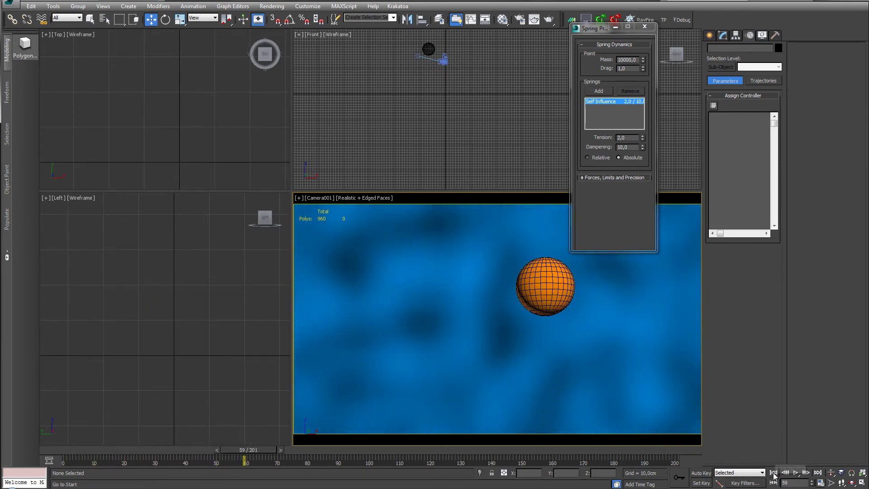
Step: From frame 0, create a Camera001 preview animation with the default settings
{"action": "left_click", "coordinate": [774, 473]}
{"action": "left_click", "coordinate": [298, 198]}
{"action": "mouse_move", "coordinate": [348, 293]}
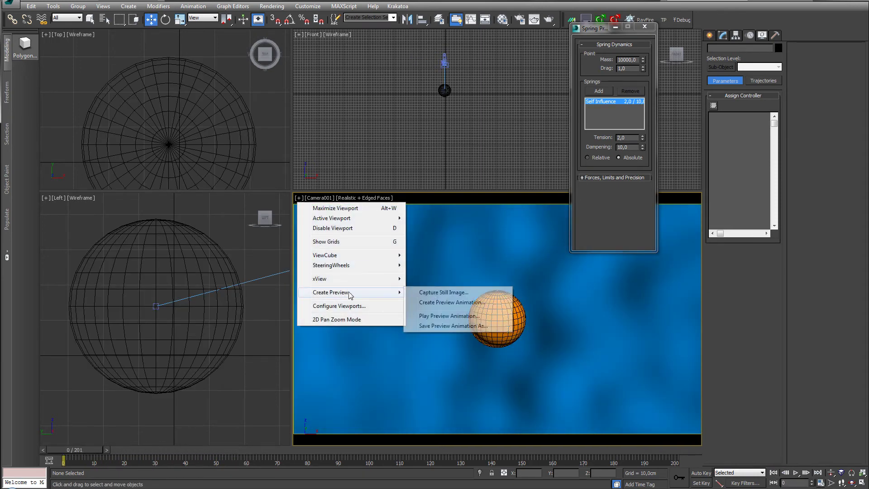
{"action": "left_click", "coordinate": [437, 303]}
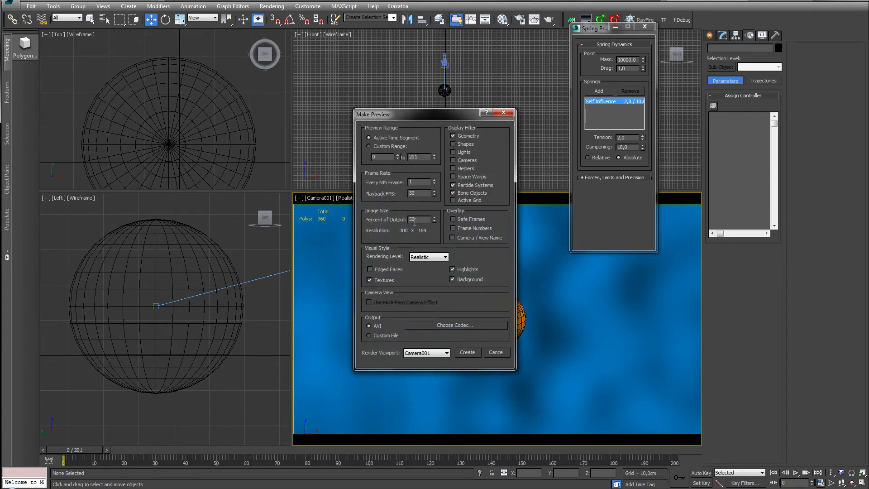
{"action": "left_click", "coordinate": [464, 353]}
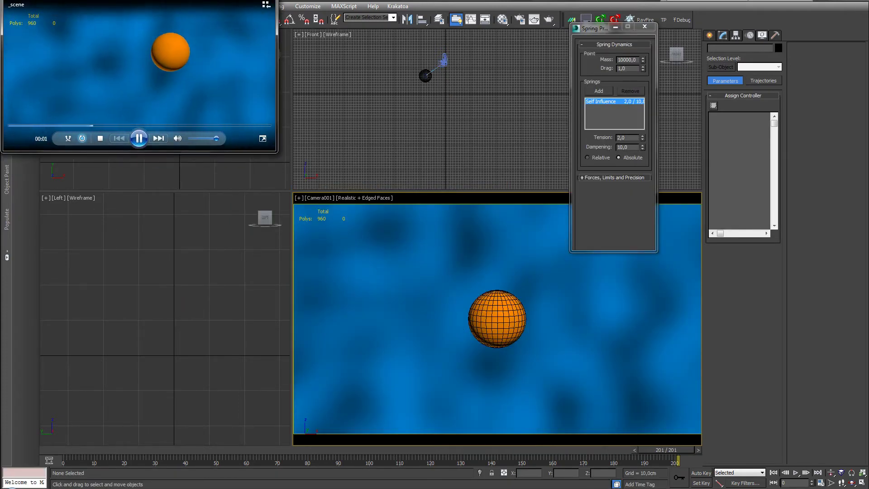
Step: Center and enlarge the Windows Media Player window, play the preview, then close the player
{"action": "left_click_drag", "start_coordinate": [221, 106], "coordinate": [369, 244]}
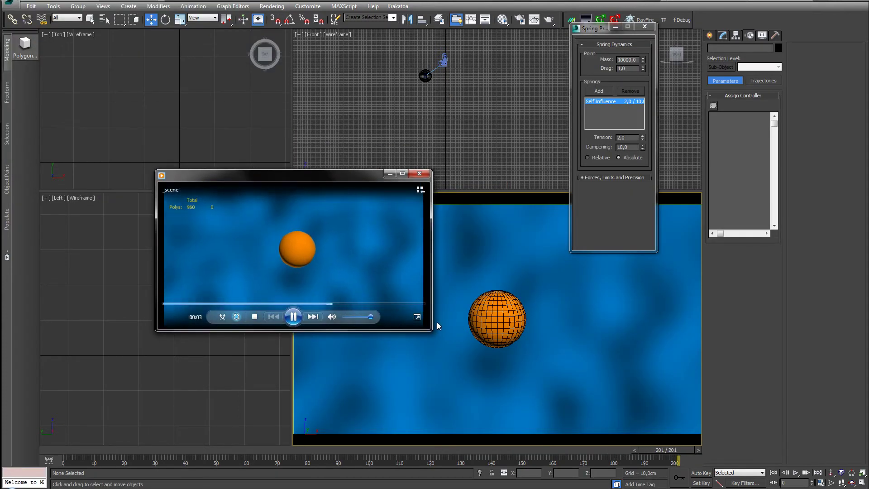
{"action": "left_click_drag", "start_coordinate": [432, 331], "coordinate": [538, 394]}
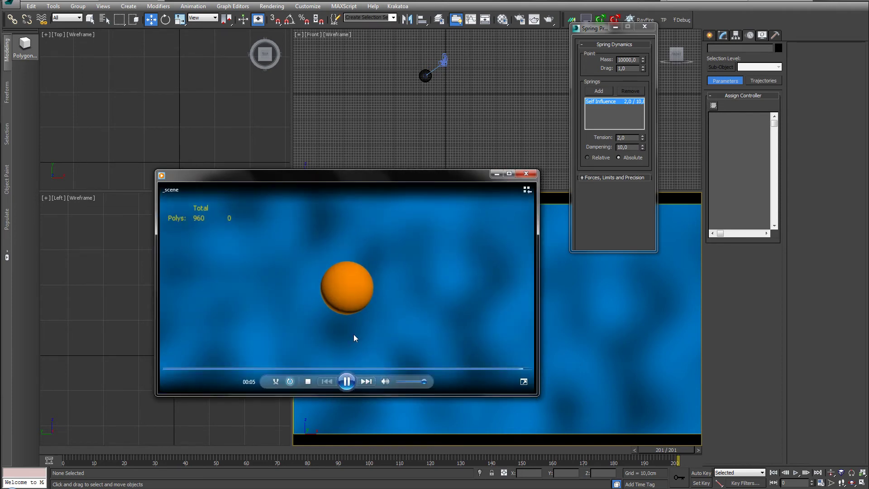
{"action": "left_click", "coordinate": [346, 381]}
{"action": "left_click", "coordinate": [526, 174]}
Step: Shift-drag Sphere001 along X to create 2 copies to its right
{"action": "left_click", "coordinate": [645, 26]}
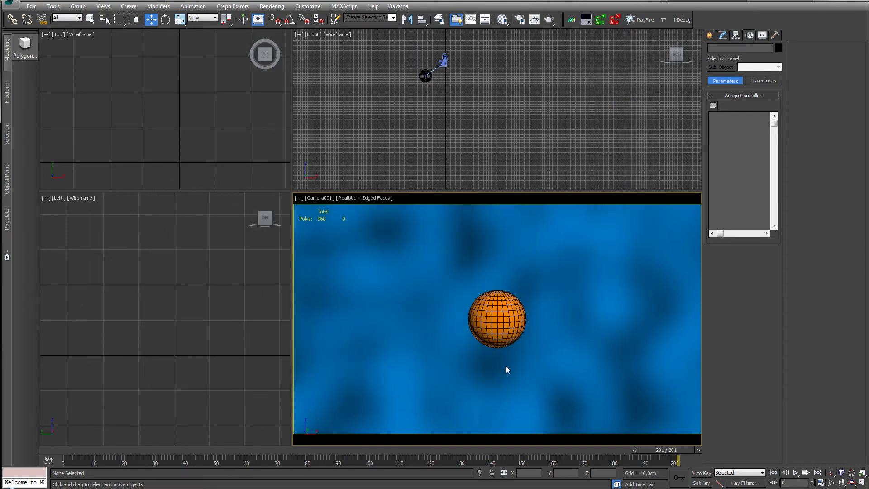
{"action": "left_click", "coordinate": [497, 327]}
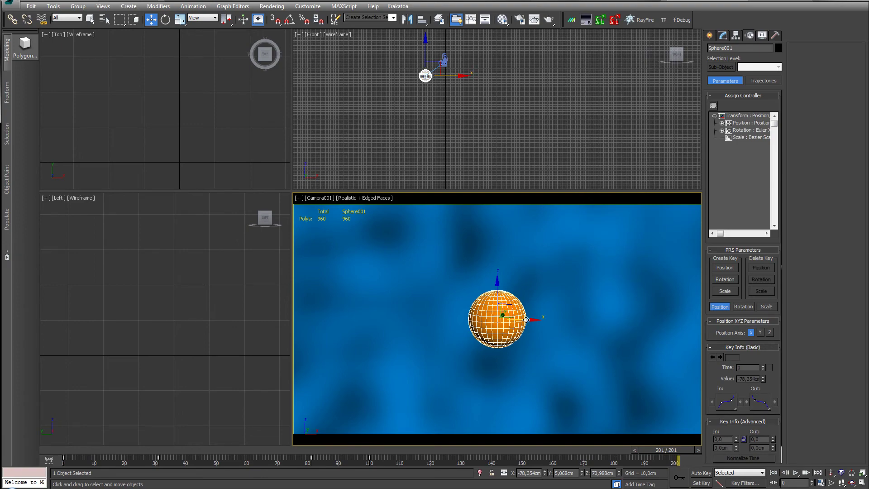
{"action": "left_click_drag", "start_coordinate": [527, 320], "coordinate": [587, 320], "text": "shift"}
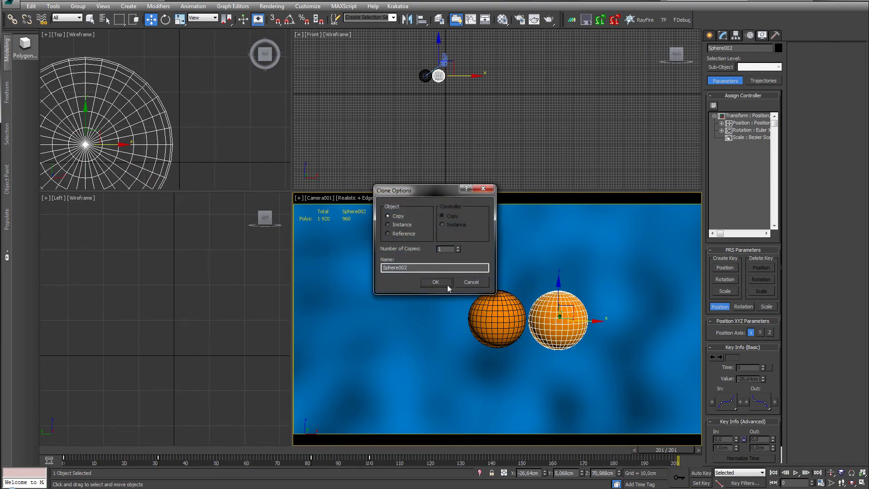
{"action": "left_click", "coordinate": [457, 247]}
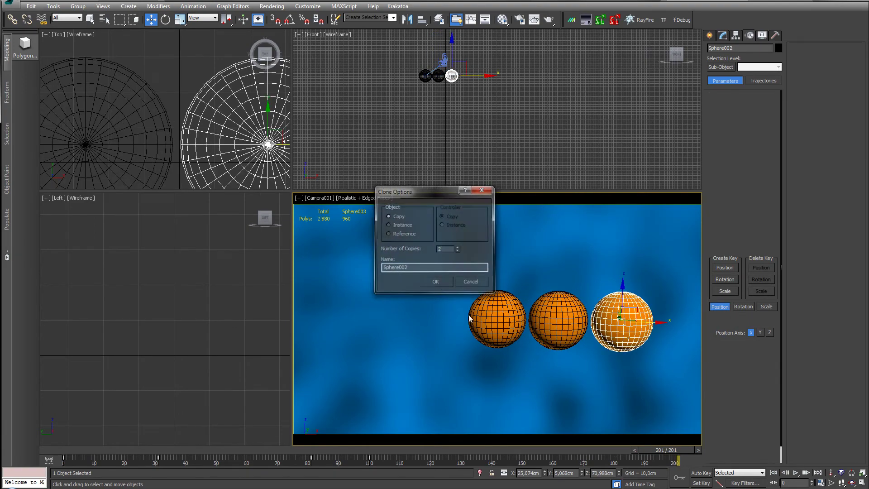
{"action": "left_click", "coordinate": [436, 281]}
Step: Uniformly scale down Sphere002 and Sphere003, making Sphere003 the smallest
{"action": "left_click", "coordinate": [568, 311]}
{"action": "left_click", "coordinate": [620, 318], "text": "ctrl"}
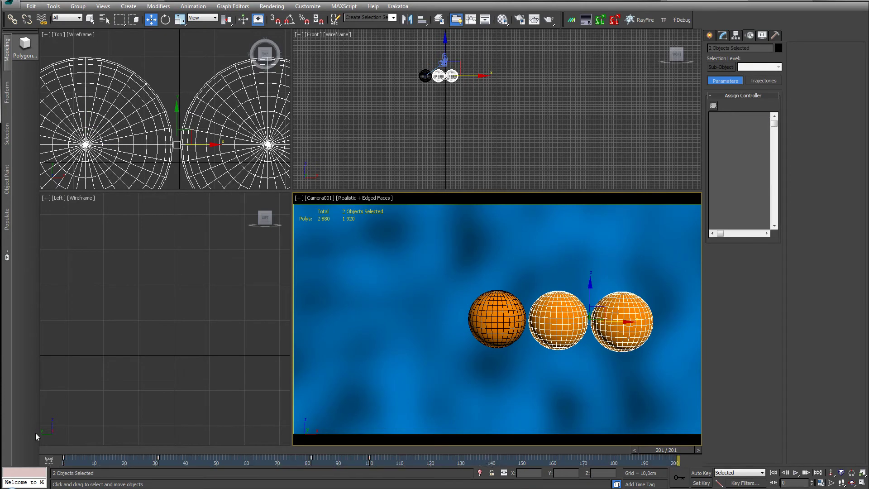
{"action": "left_click", "coordinate": [569, 325]}
{"action": "key", "text": "r"}
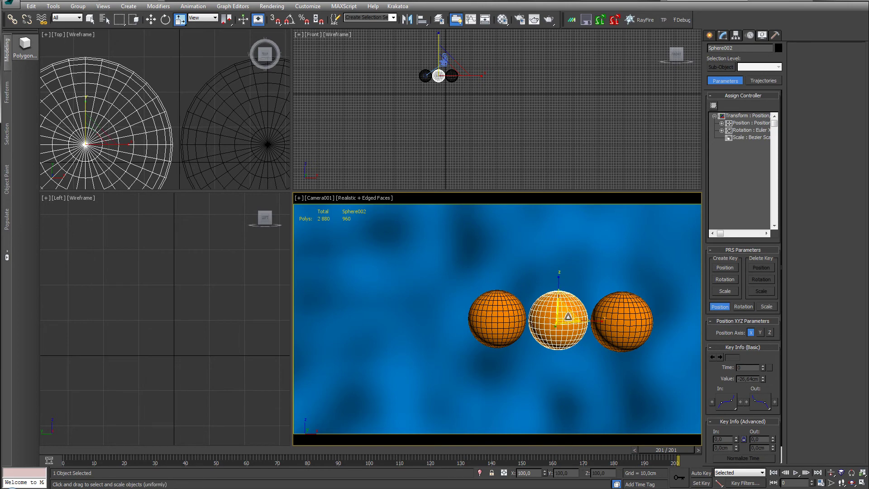
{"action": "left_click_drag", "start_coordinate": [564, 315], "coordinate": [632, 347]}
{"action": "left_click", "coordinate": [606, 324]}
{"action": "left_click", "coordinate": [559, 320]}
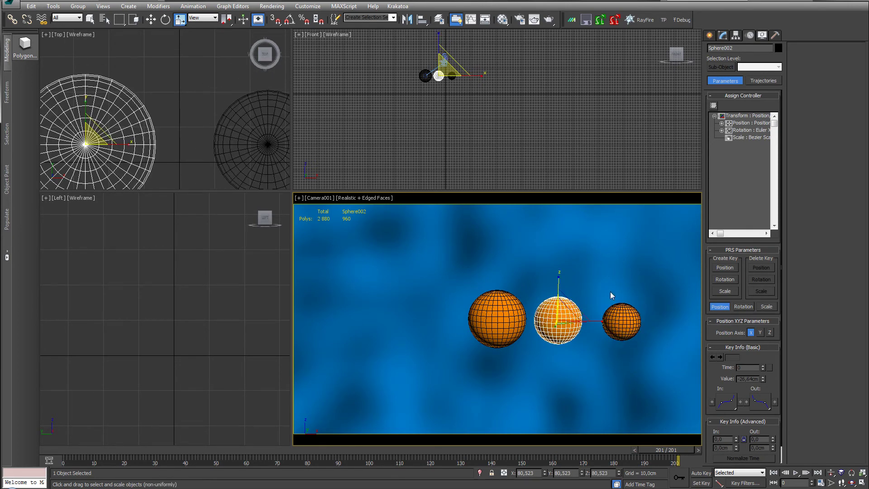
Step: Link Sphere002 to Sphere001 and Sphere003 to Sphere002, then return to Select and Move
{"action": "left_click", "coordinate": [11, 20]}
{"action": "left_click_drag", "start_coordinate": [560, 315], "coordinate": [495, 313]}
{"action": "left_click", "coordinate": [628, 318]}
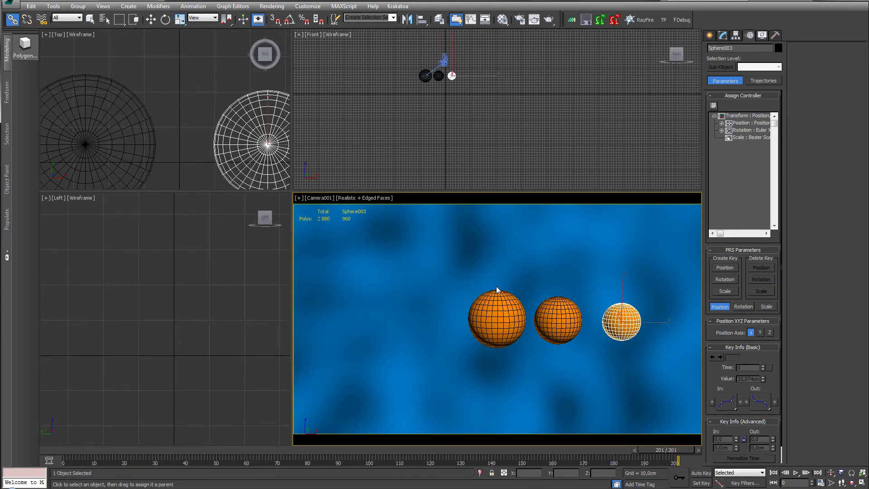
{"action": "left_click_drag", "start_coordinate": [624, 321], "coordinate": [560, 320]}
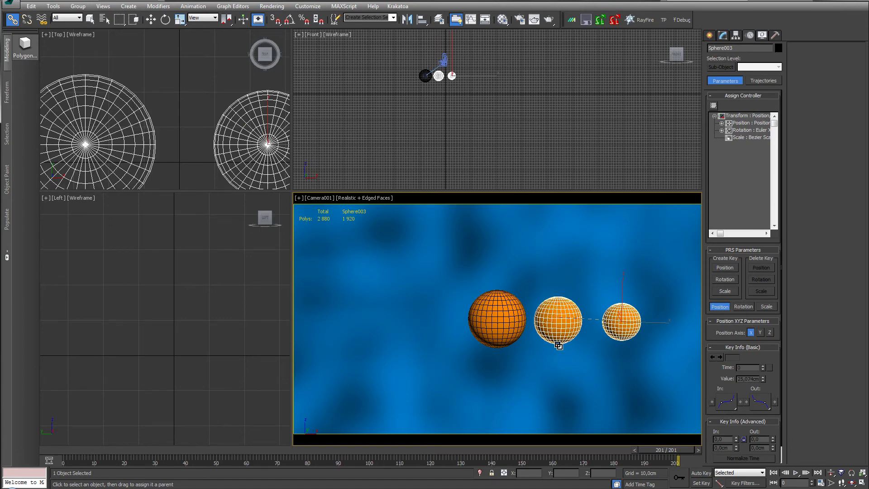
{"action": "left_click", "coordinate": [151, 19]}
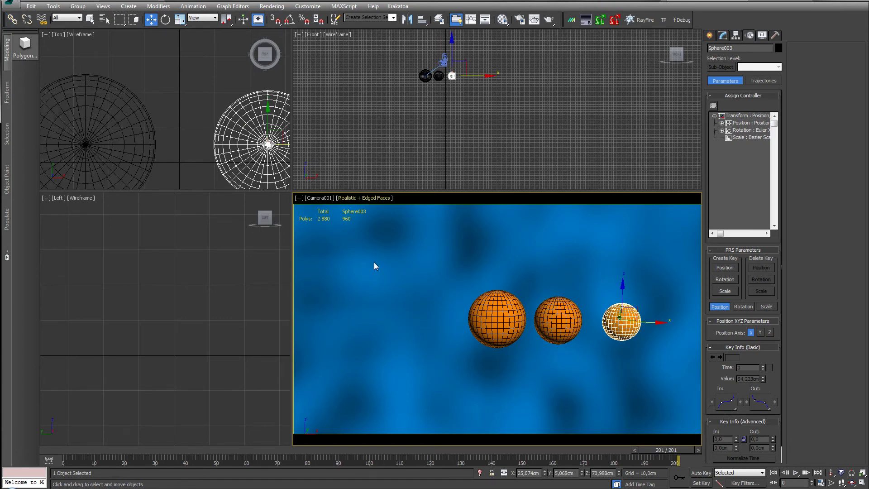
{"action": "left_click", "coordinate": [562, 320]}
Step: Assign Spring position controllers to Sphere002 and Sphere003
{"action": "left_click", "coordinate": [751, 123]}
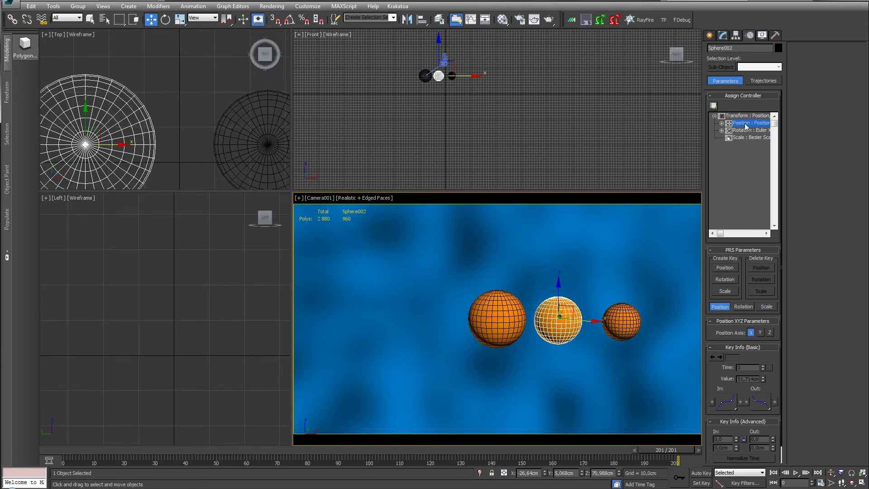
{"action": "left_click", "coordinate": [713, 105]}
{"action": "double_click", "coordinate": [388, 256]}
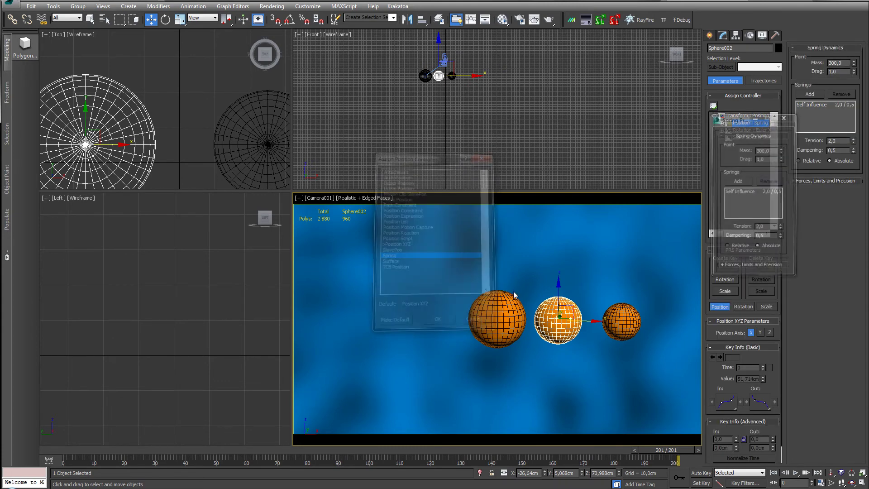
{"action": "left_click", "coordinate": [621, 321]}
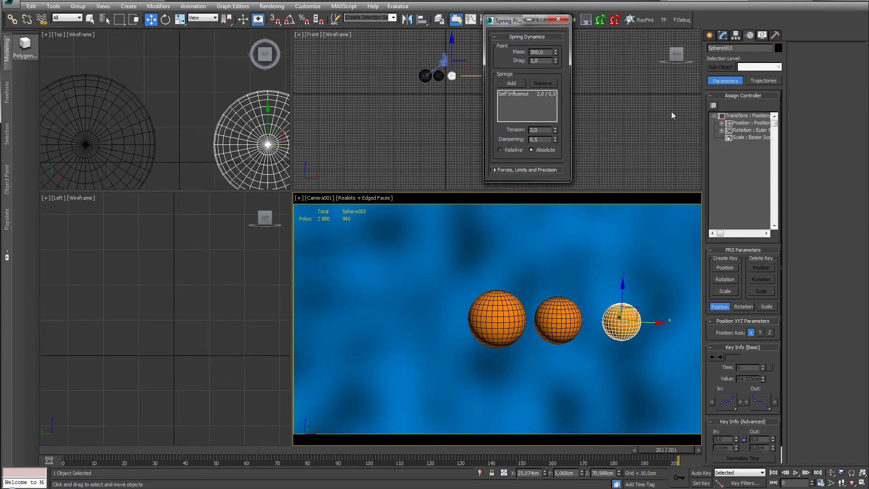
{"action": "left_click", "coordinate": [747, 125]}
{"action": "left_click", "coordinate": [713, 106]}
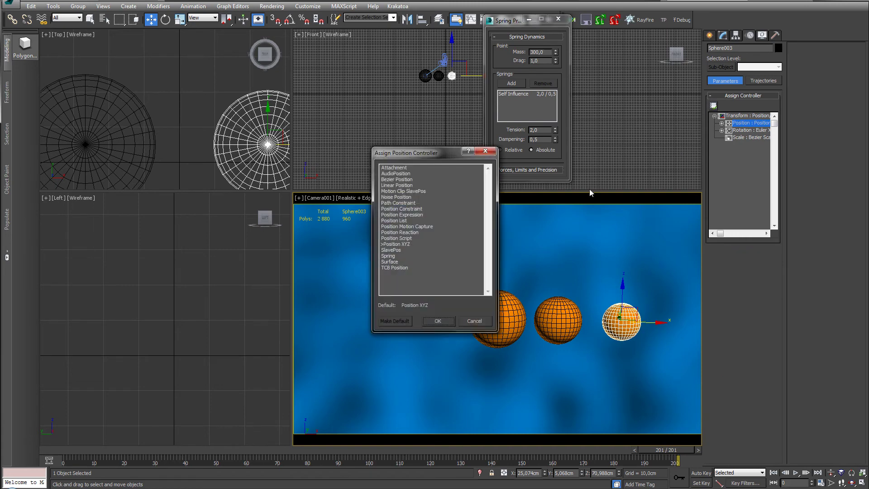
{"action": "double_click", "coordinate": [388, 256]}
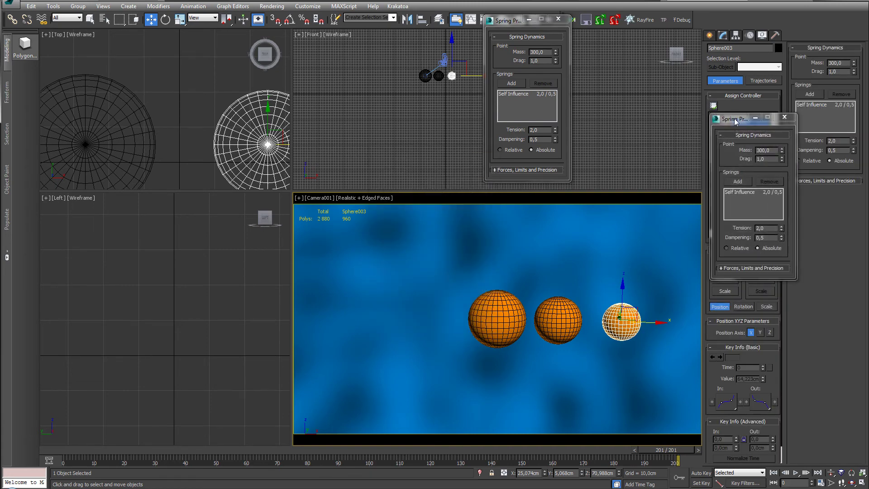
{"action": "left_click_drag", "start_coordinate": [734, 122], "coordinate": [615, 25]}
Step: Align Sphere002 and Sphere003 to Sphere001's pivot point in X, Y and Z
{"action": "left_click", "coordinate": [538, 325]}
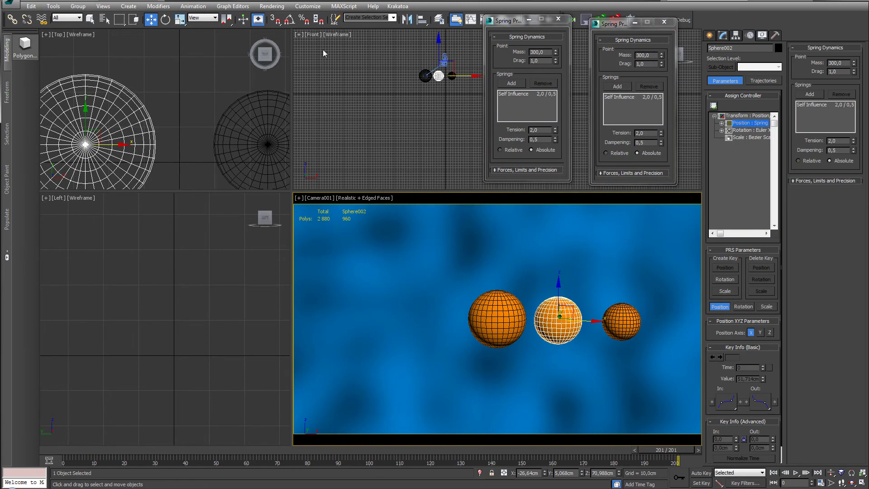
{"action": "left_click", "coordinate": [413, 23]}
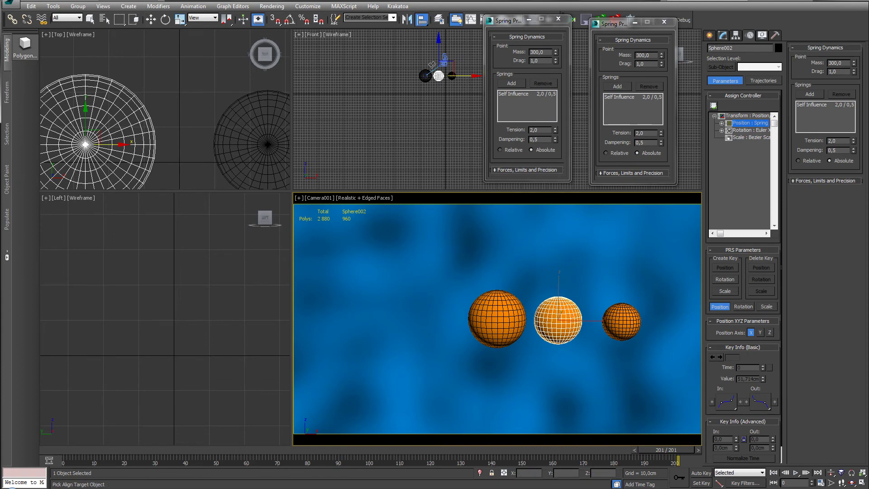
{"action": "left_click", "coordinate": [510, 317]}
{"action": "left_click", "coordinate": [437, 318]}
{"action": "left_click", "coordinate": [558, 319]}
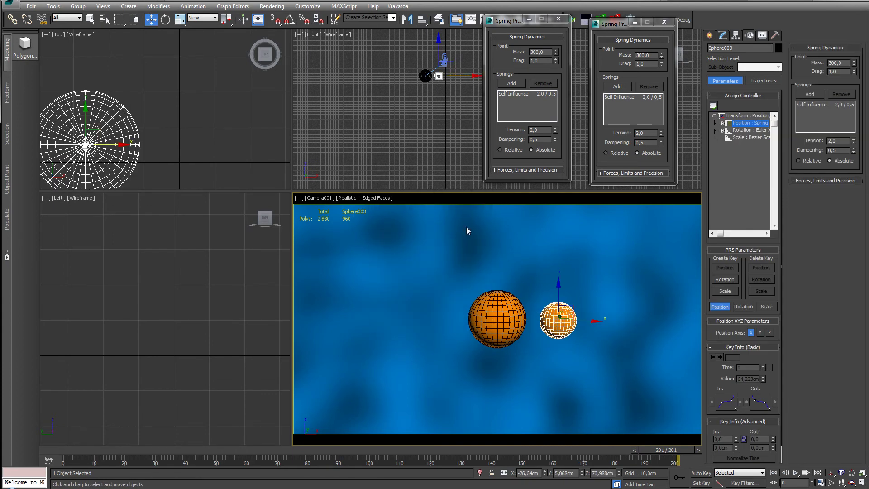
{"action": "left_click", "coordinate": [421, 22]}
{"action": "left_click", "coordinate": [501, 301]}
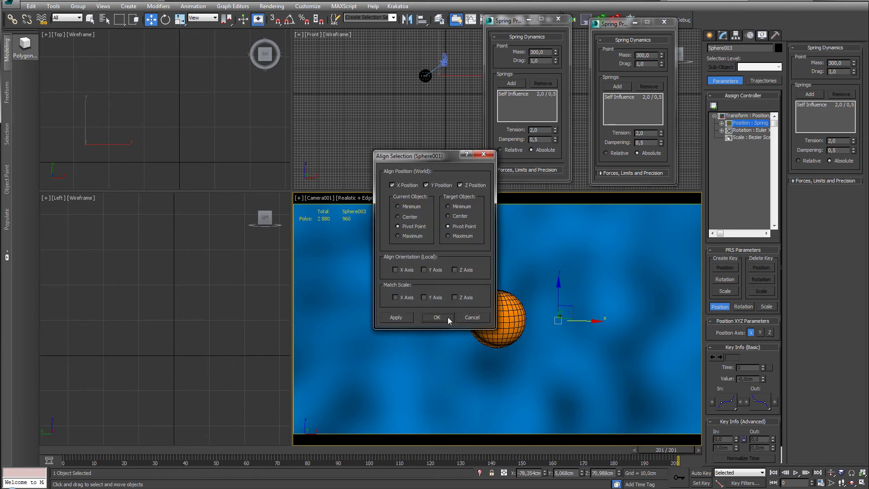
{"action": "left_click", "coordinate": [438, 317]}
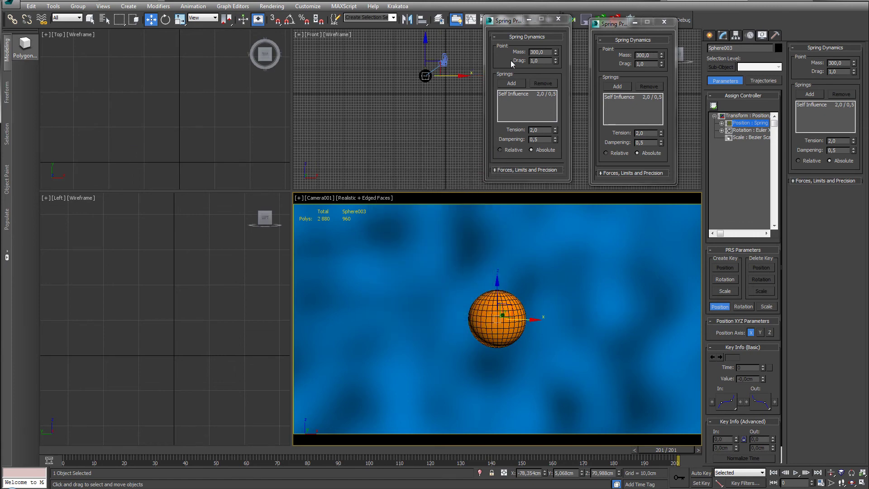
{"action": "left_click", "coordinate": [545, 52]}
Step: Set Mass 5000 and Drag 2 in both trailing spheres' Spring Properties
{"action": "type", "text": "50"}
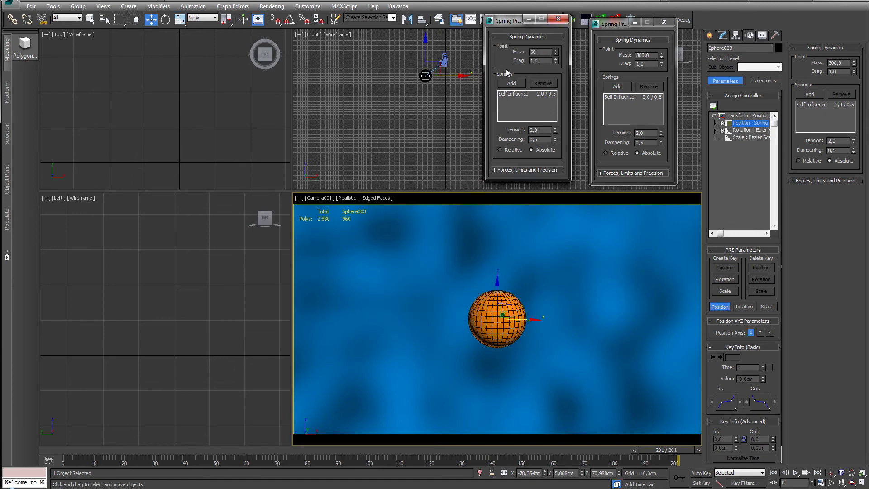
{"action": "left_click", "coordinate": [650, 54]}
{"action": "type", "text": "50"}
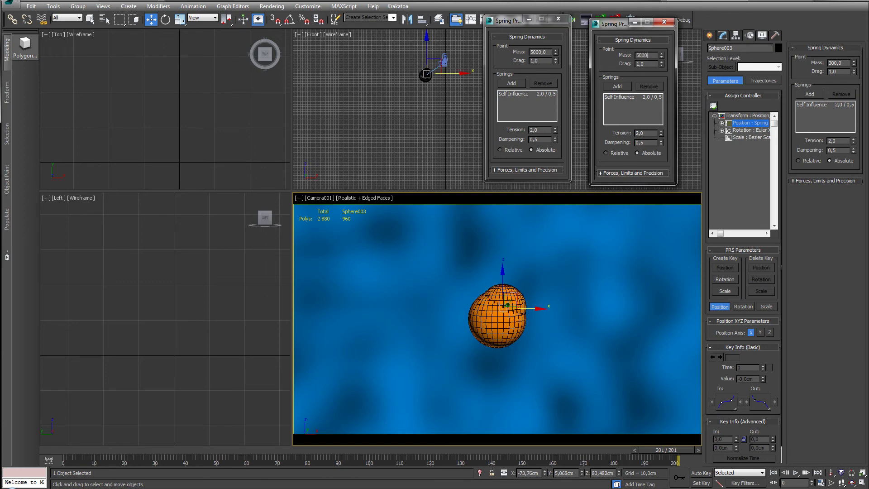
{"action": "type", "text": "00"}
{"action": "left_click", "coordinate": [643, 64]}
{"action": "type", "text": "2"}
{"action": "left_click", "coordinate": [543, 60]}
{"action": "type", "text": "2"}
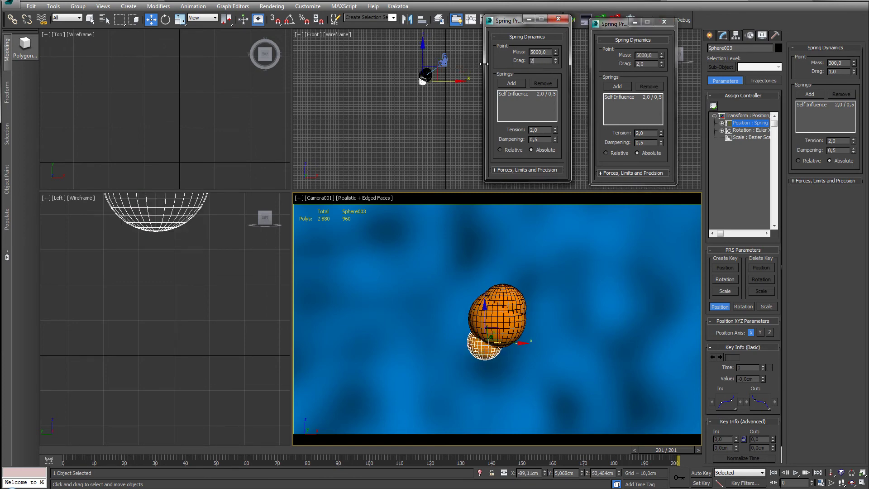
Step: Set Self Influence Dampening to 5 on both springs and play the animation
{"action": "left_click", "coordinate": [541, 94]}
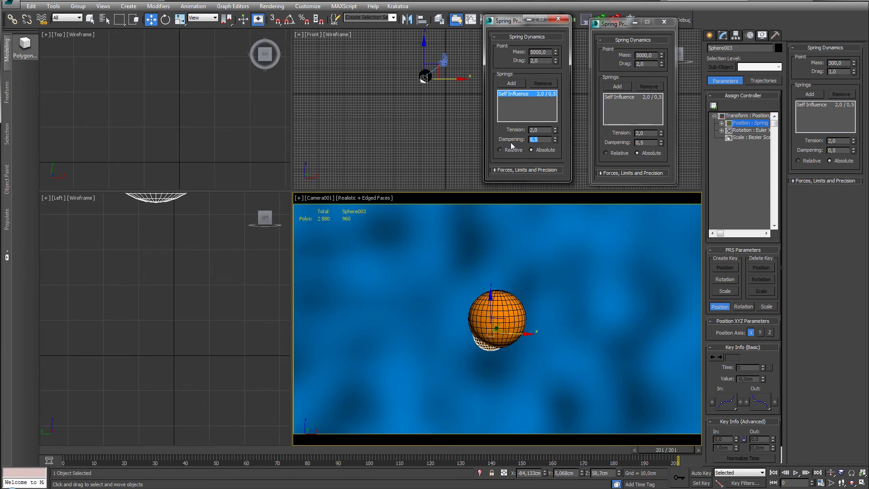
{"action": "type", "text": "5"}
{"action": "key", "text": "Return"}
{"action": "left_click", "coordinate": [635, 98]}
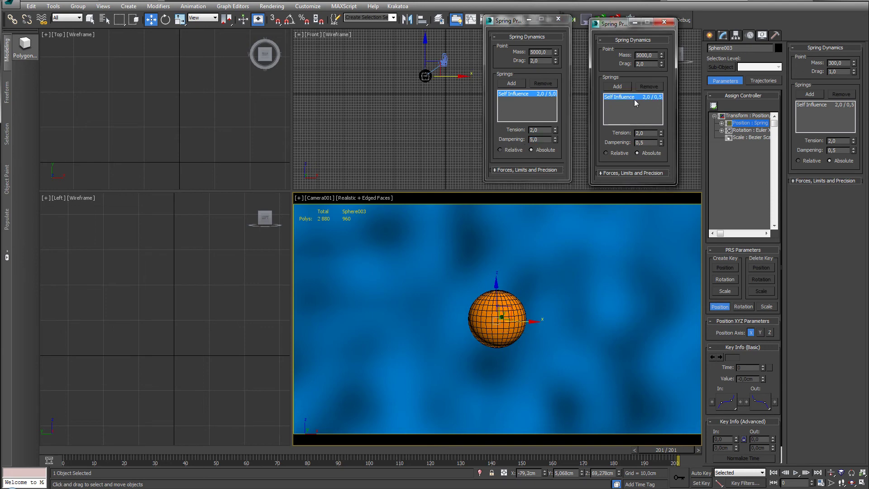
{"action": "double_click", "coordinate": [643, 143]}
{"action": "type", "text": "5"}
{"action": "key", "text": "Return"}
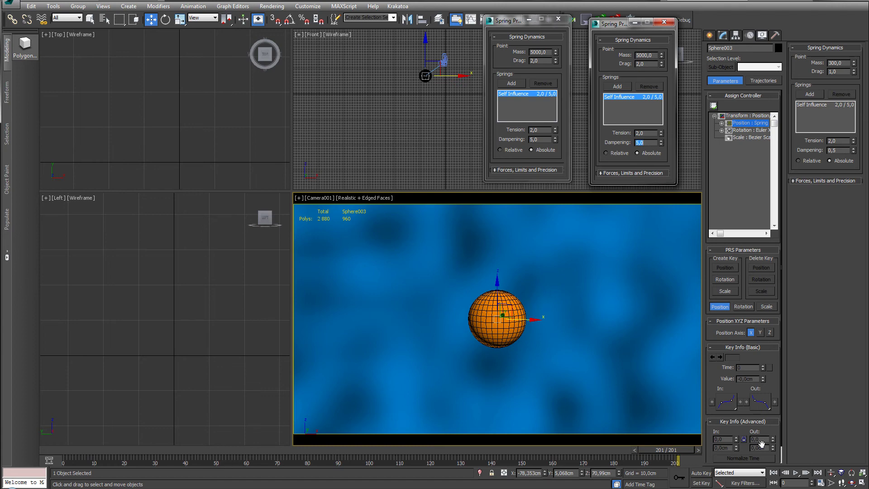
{"action": "left_click", "coordinate": [796, 473]}
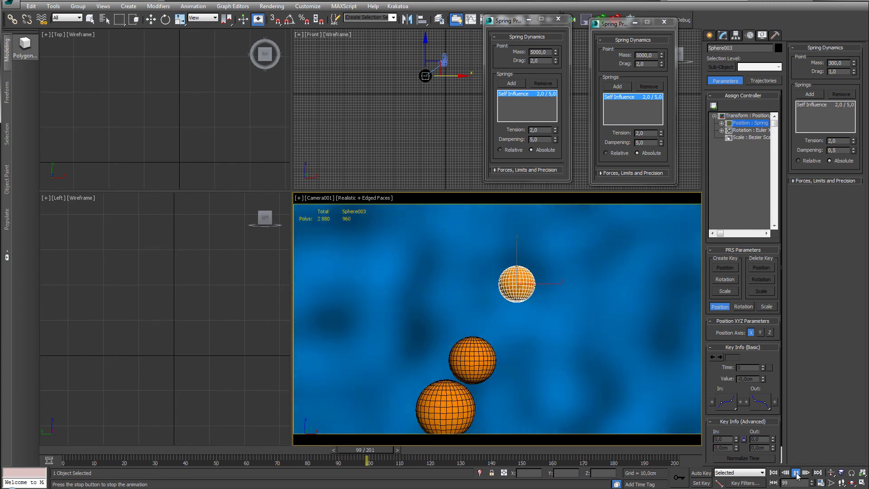
Step: Stop playback at frame 0 and lower both springs' Dampening from 5 to 2
{"action": "left_click", "coordinate": [796, 473]}
{"action": "left_click", "coordinate": [773, 472]}
{"action": "key", "text": "w"}
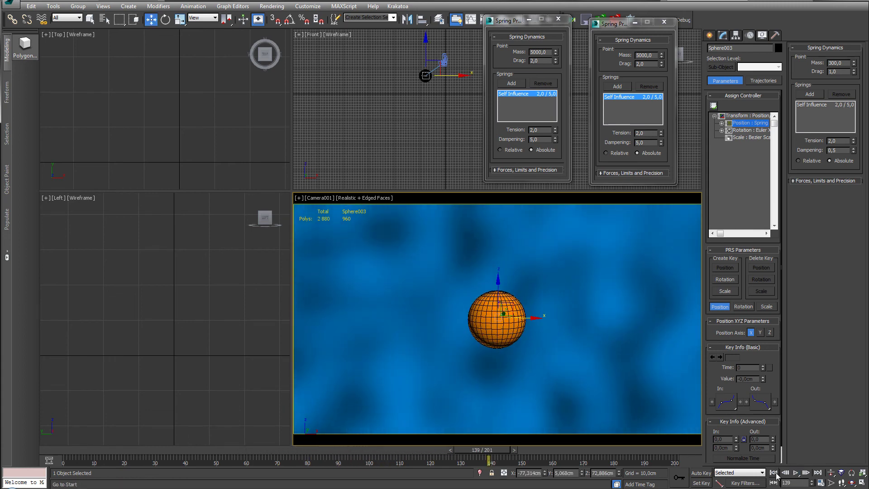
{"action": "double_click", "coordinate": [549, 54]}
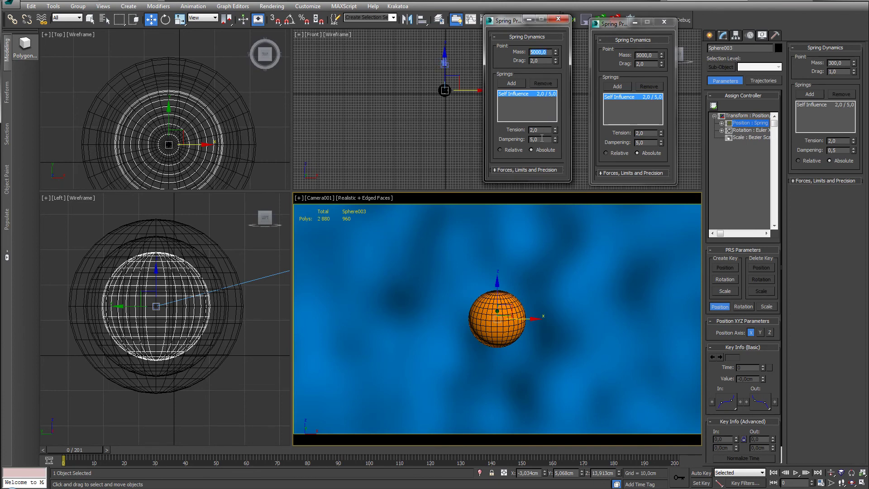
{"action": "left_click_drag", "start_coordinate": [542, 139], "coordinate": [497, 140]}
{"action": "left_click_drag", "start_coordinate": [633, 144], "coordinate": [620, 148]}
{"action": "type", "text": "2"}
{"action": "key", "text": "Return"}
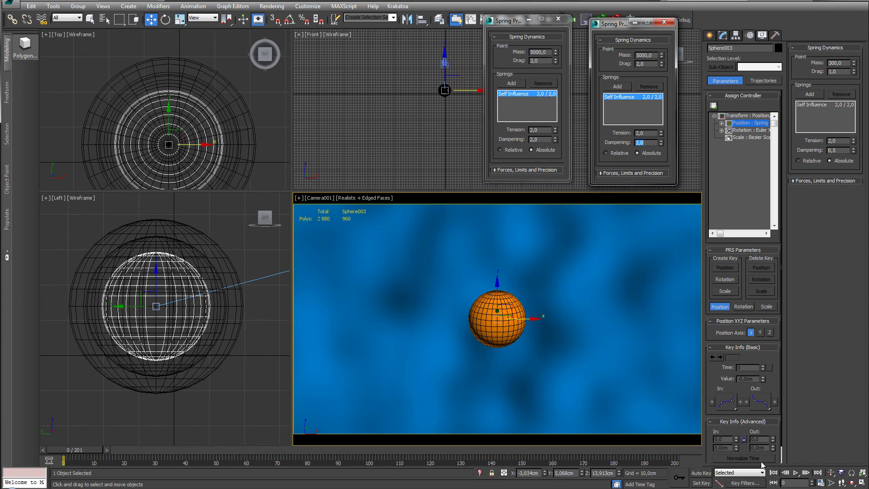
{"action": "left_click", "coordinate": [774, 473]}
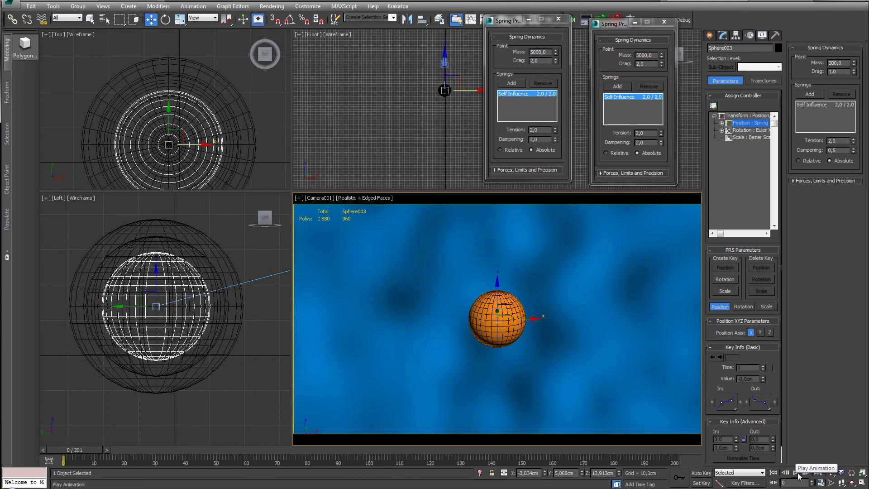
Step: Replay the animation to check the wider trailing swing, ending at frame 0
{"action": "left_click", "coordinate": [796, 473]}
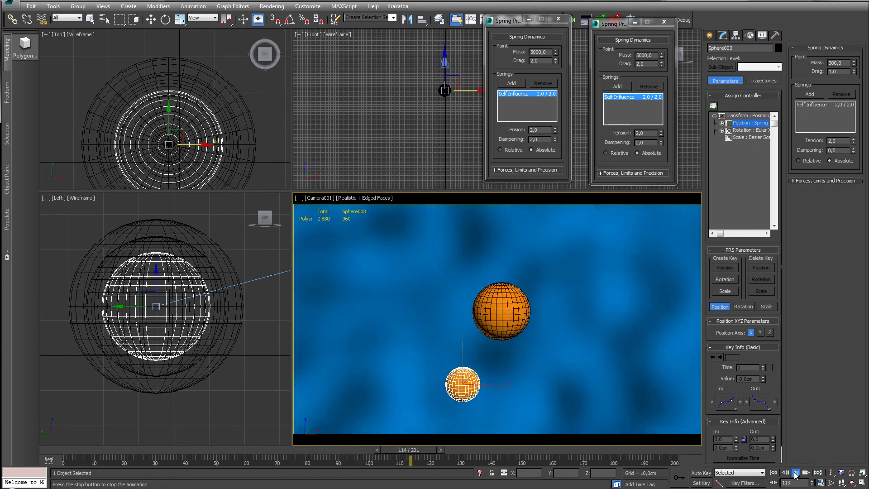
{"action": "left_click", "coordinate": [796, 473]}
{"action": "left_click", "coordinate": [773, 473]}
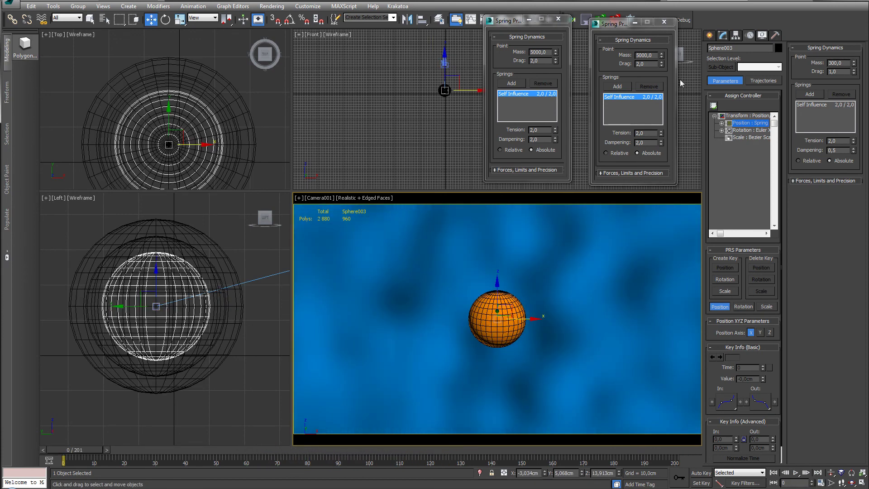
Step: Close both Spring Properties windows, reopen and close the Position : Spring one, then activate the Left viewport
{"action": "left_click", "coordinate": [664, 22]}
{"action": "left_click", "coordinate": [559, 18]}
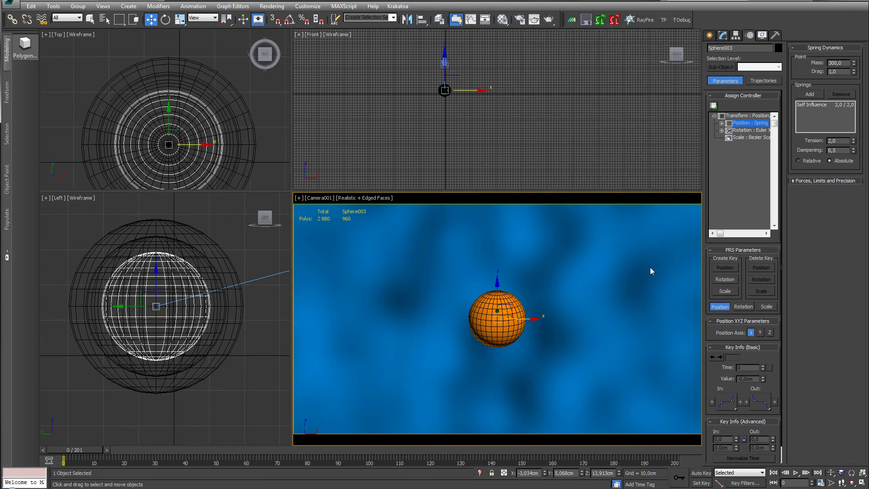
{"action": "double_click", "coordinate": [747, 125]}
{"action": "left_click_drag", "start_coordinate": [747, 114], "coordinate": [548, 60]}
{"action": "left_click", "coordinate": [597, 59]}
{"action": "left_click", "coordinate": [165, 297]}
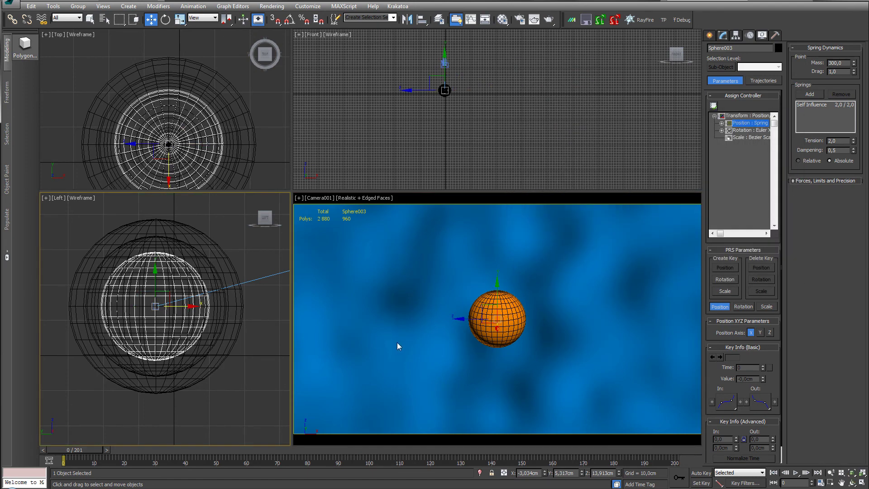